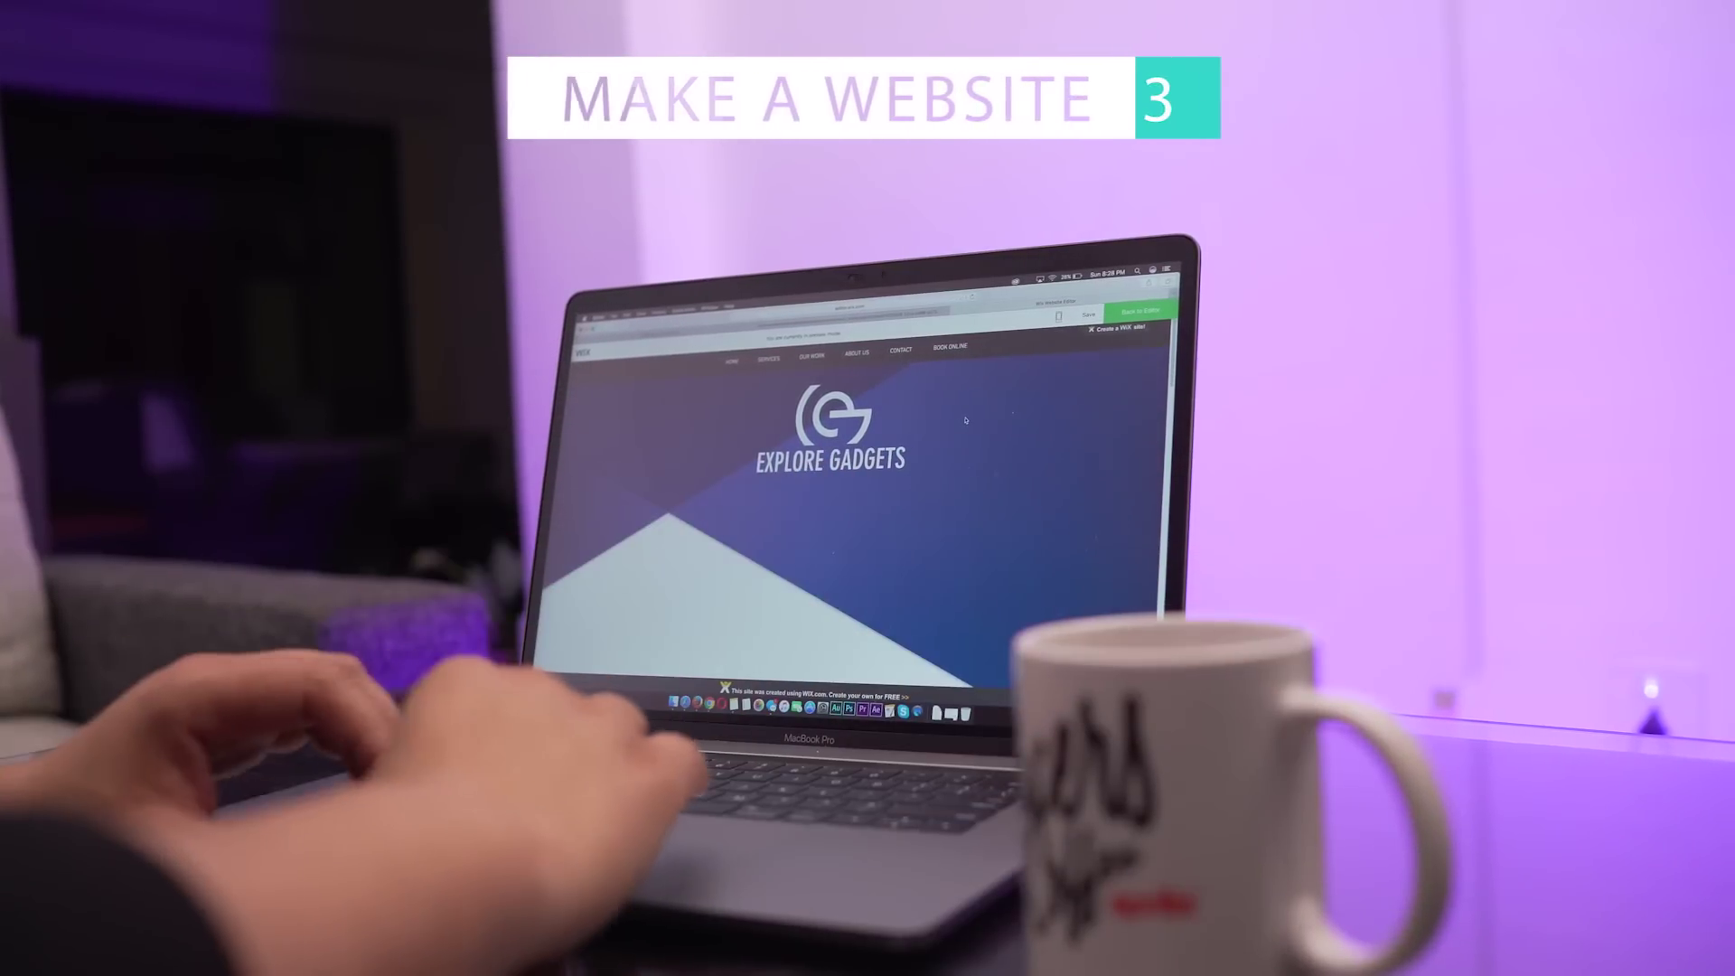
Scroll down the wix.com page on the way to the Log In page.
scroll(965, 419, down, 5)
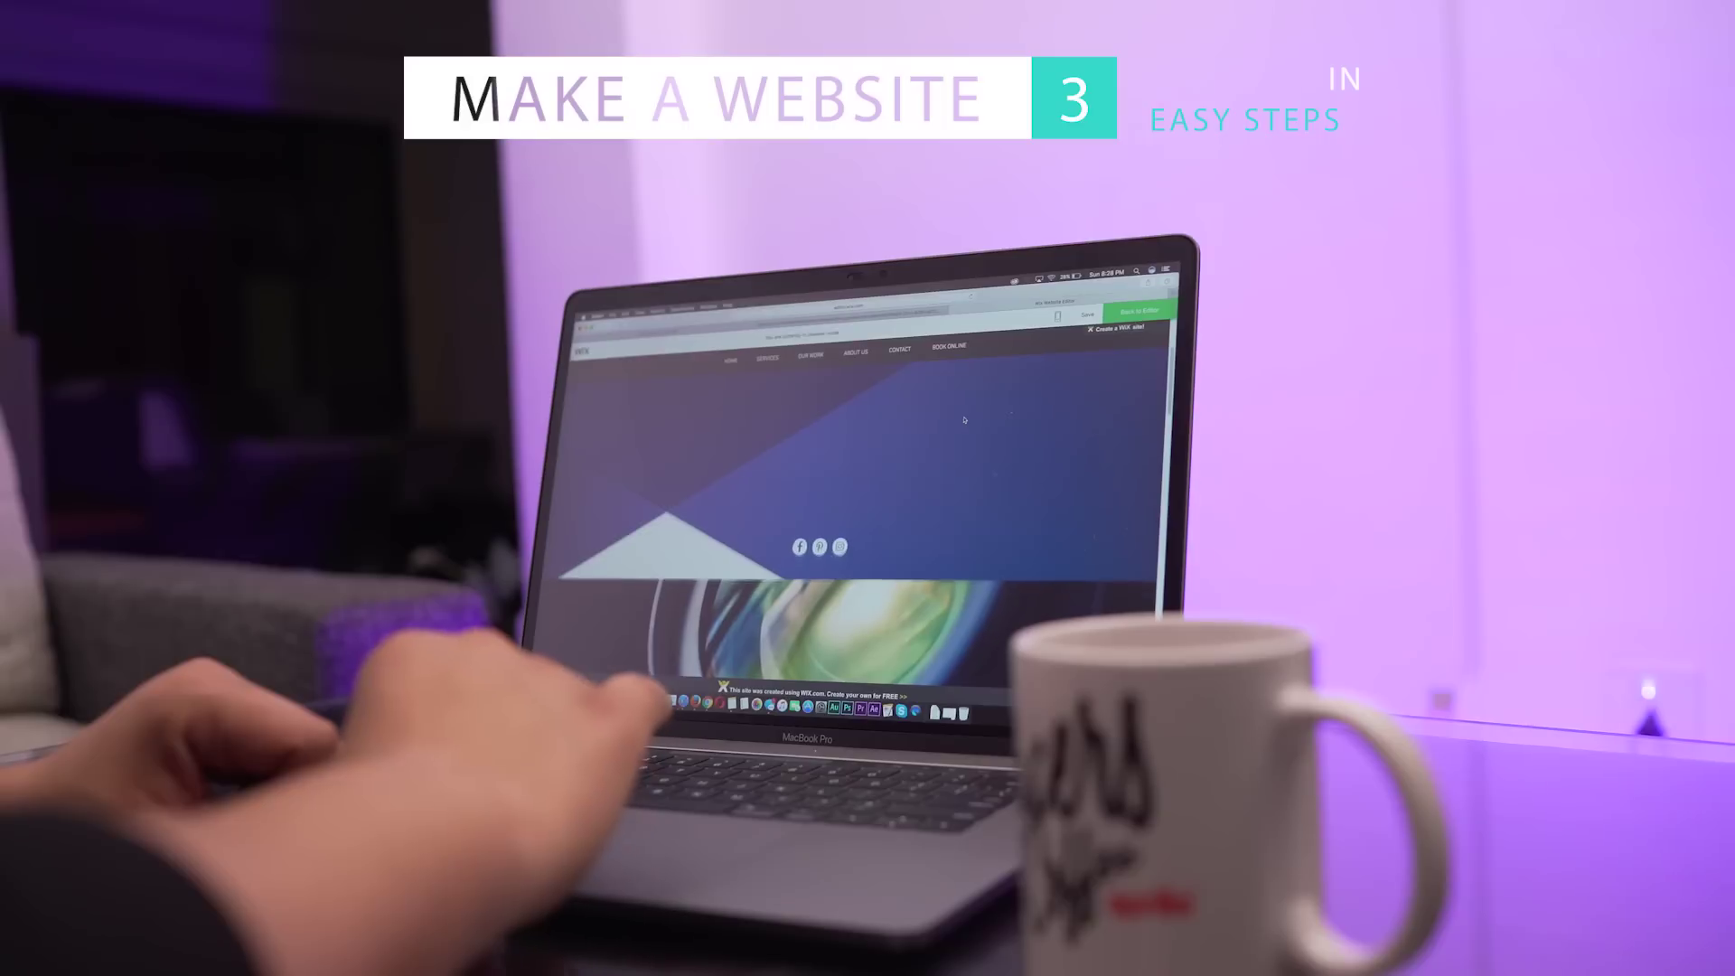
scroll(964, 420, down, 5)
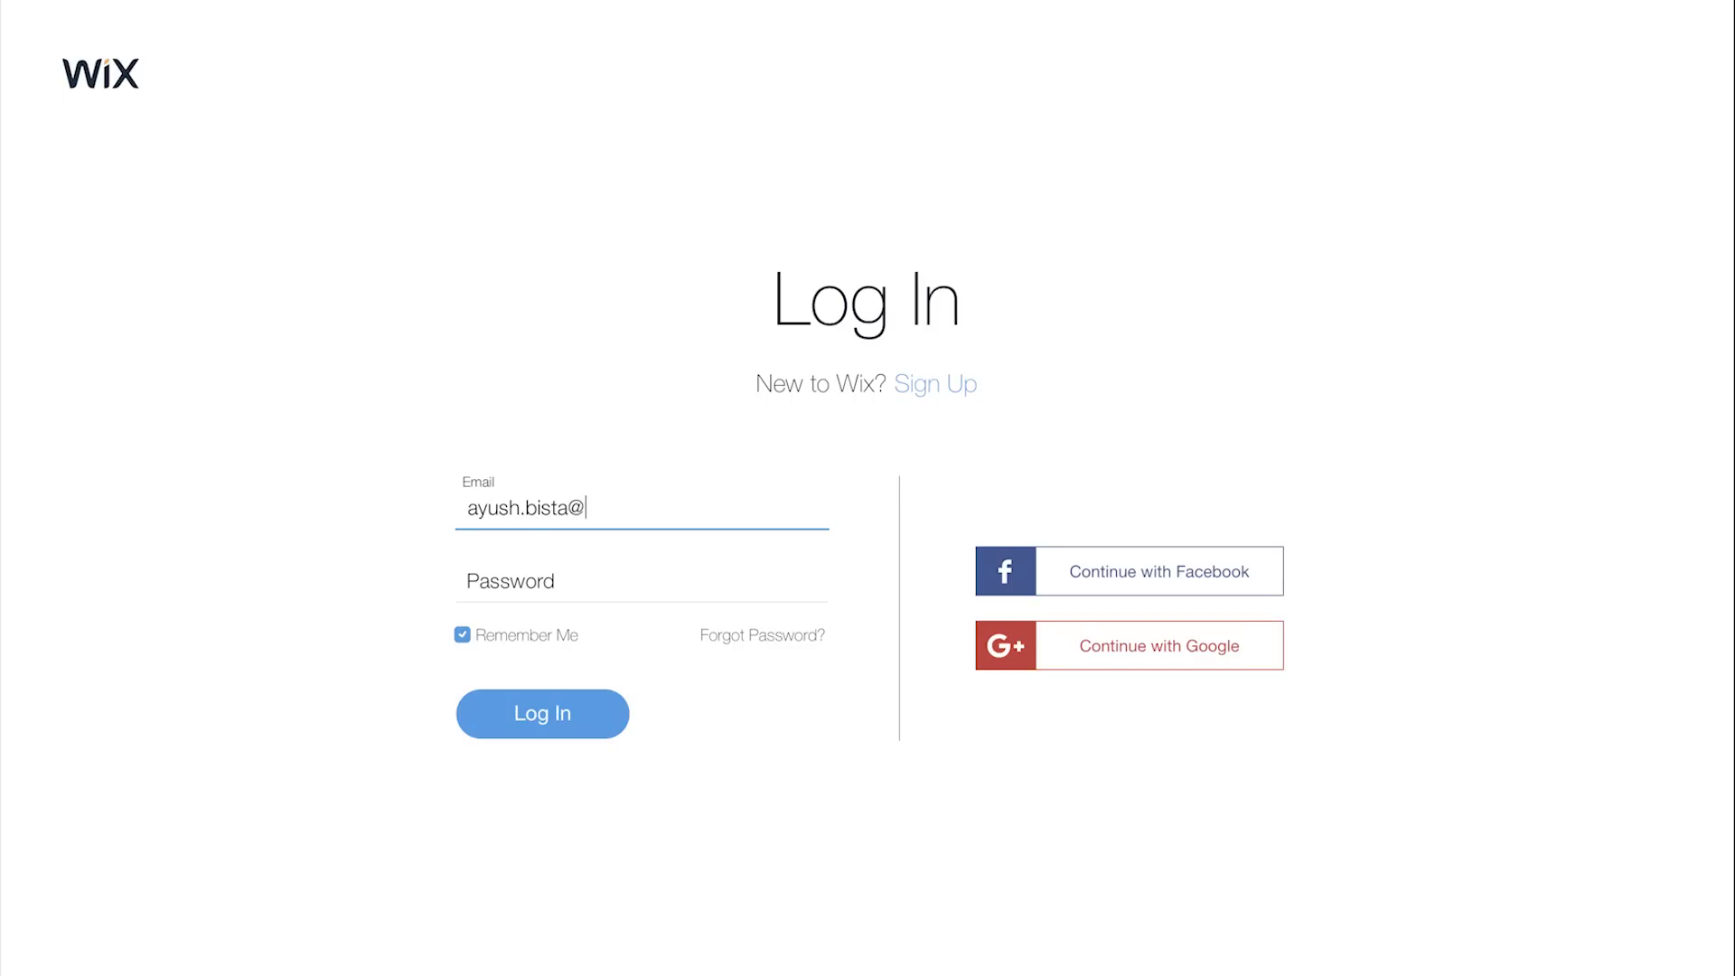
Finish the account email, log in, and browse the sample site's About page and editor settings.
text(com)
key(Tab)
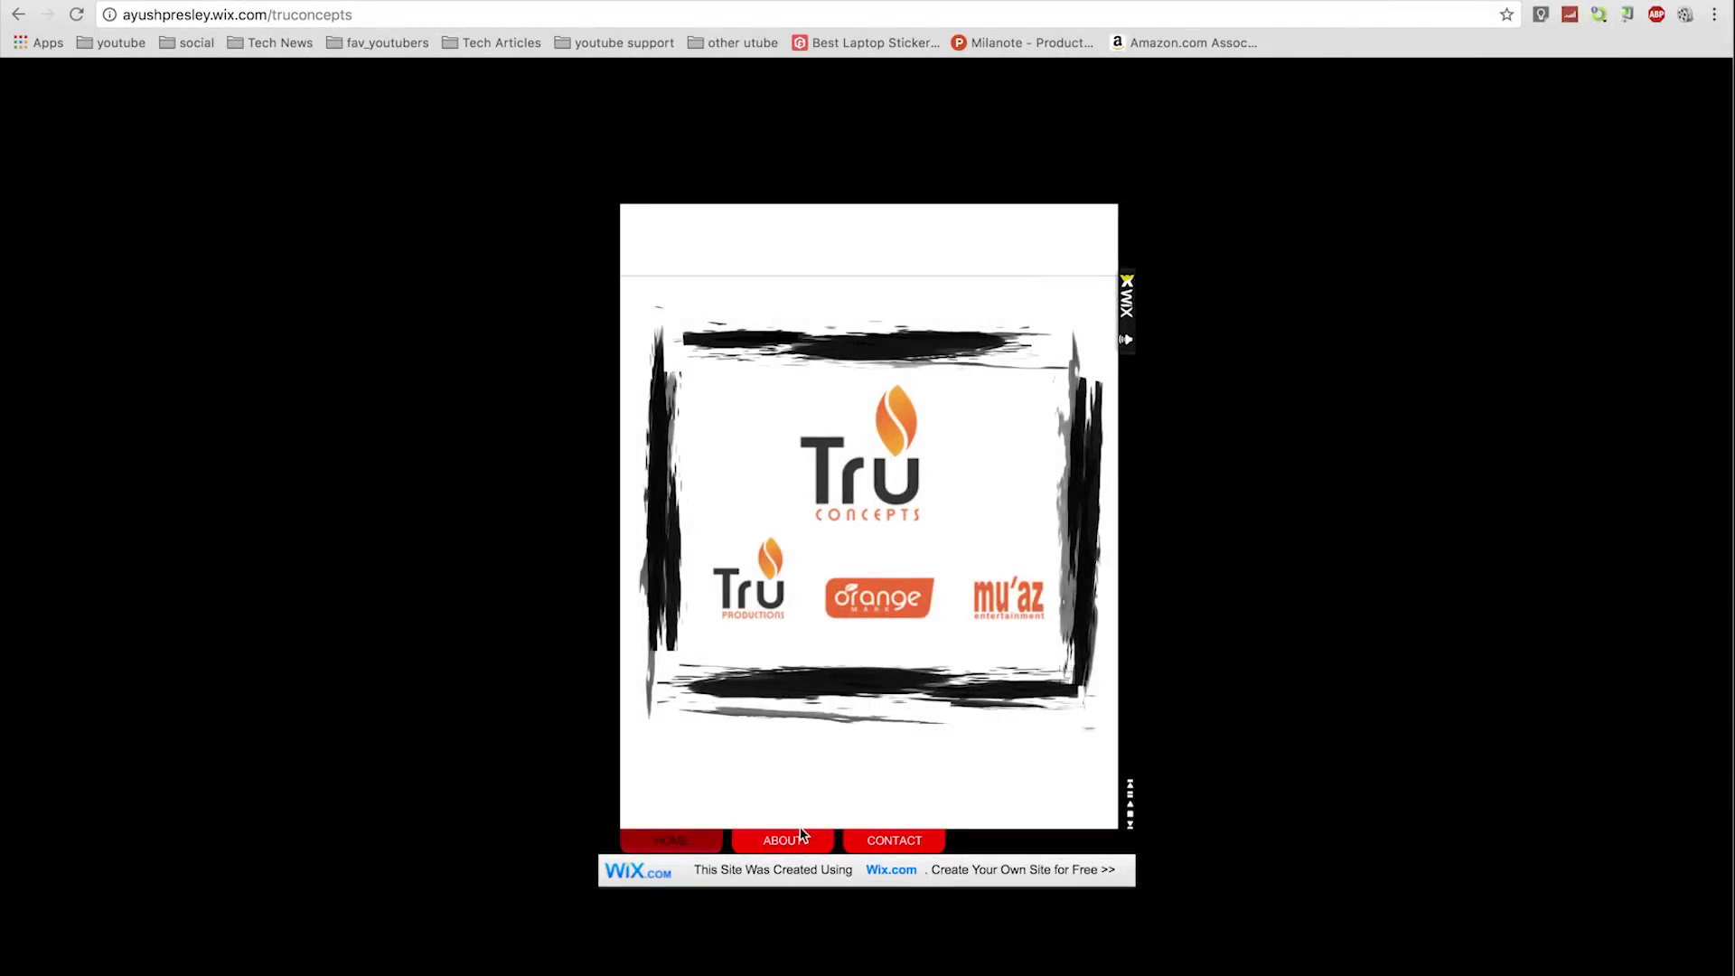
click(801, 838)
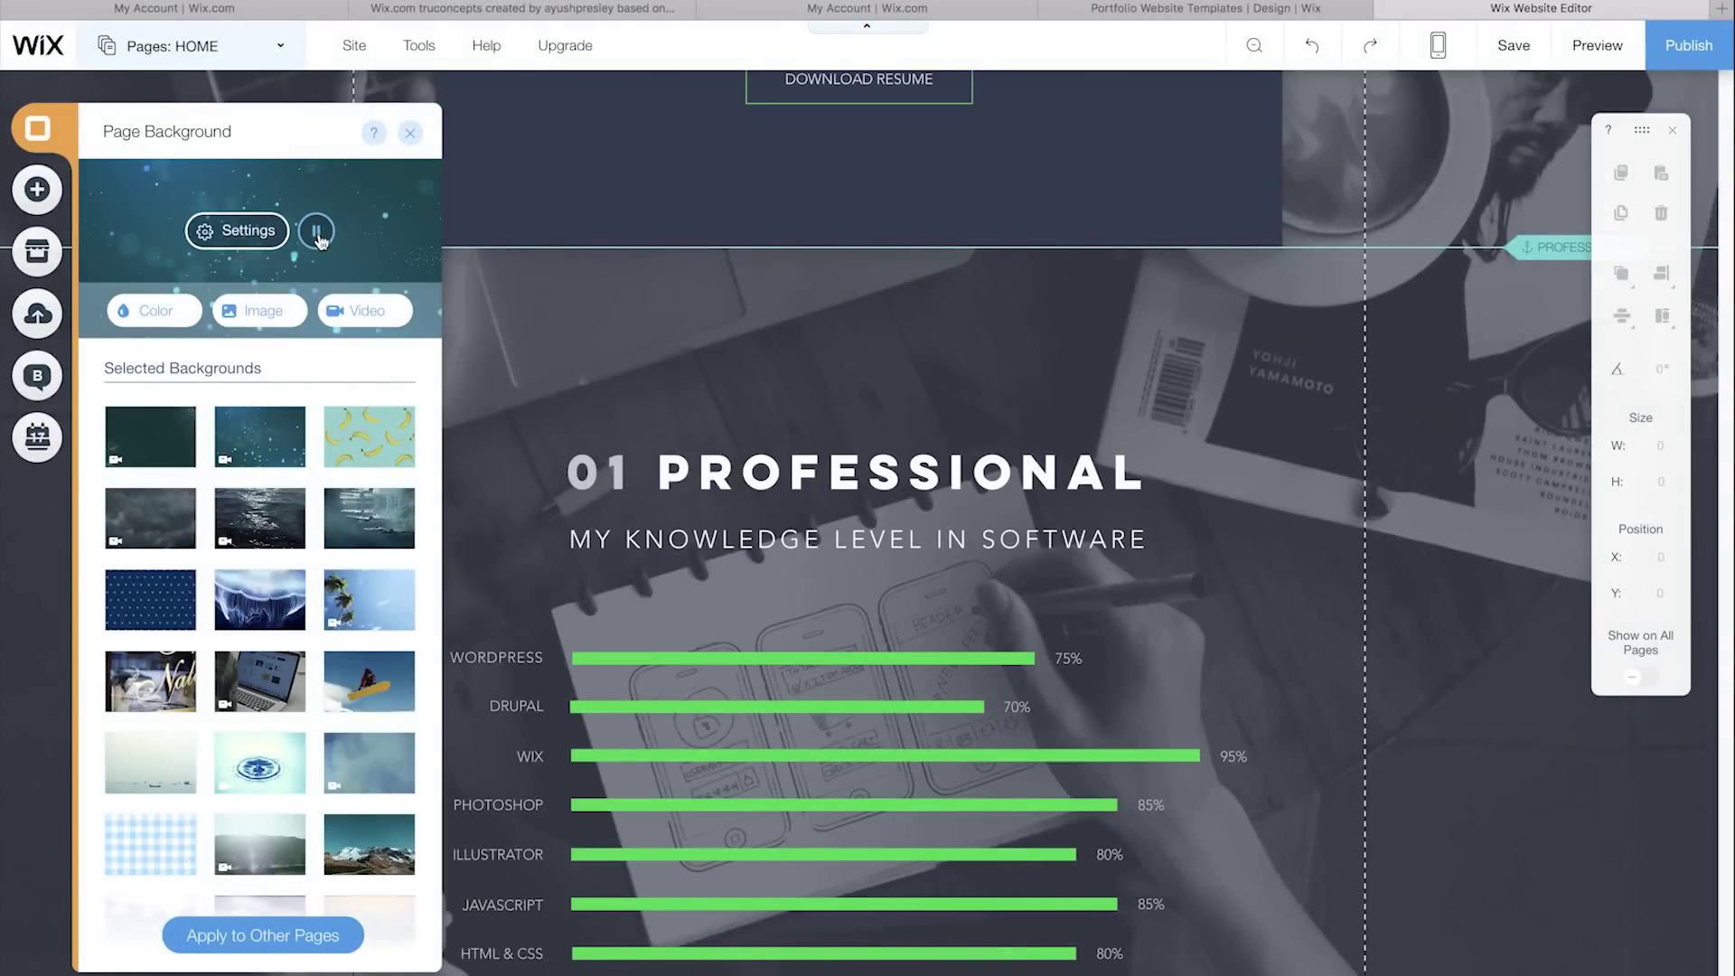
click(409, 133)
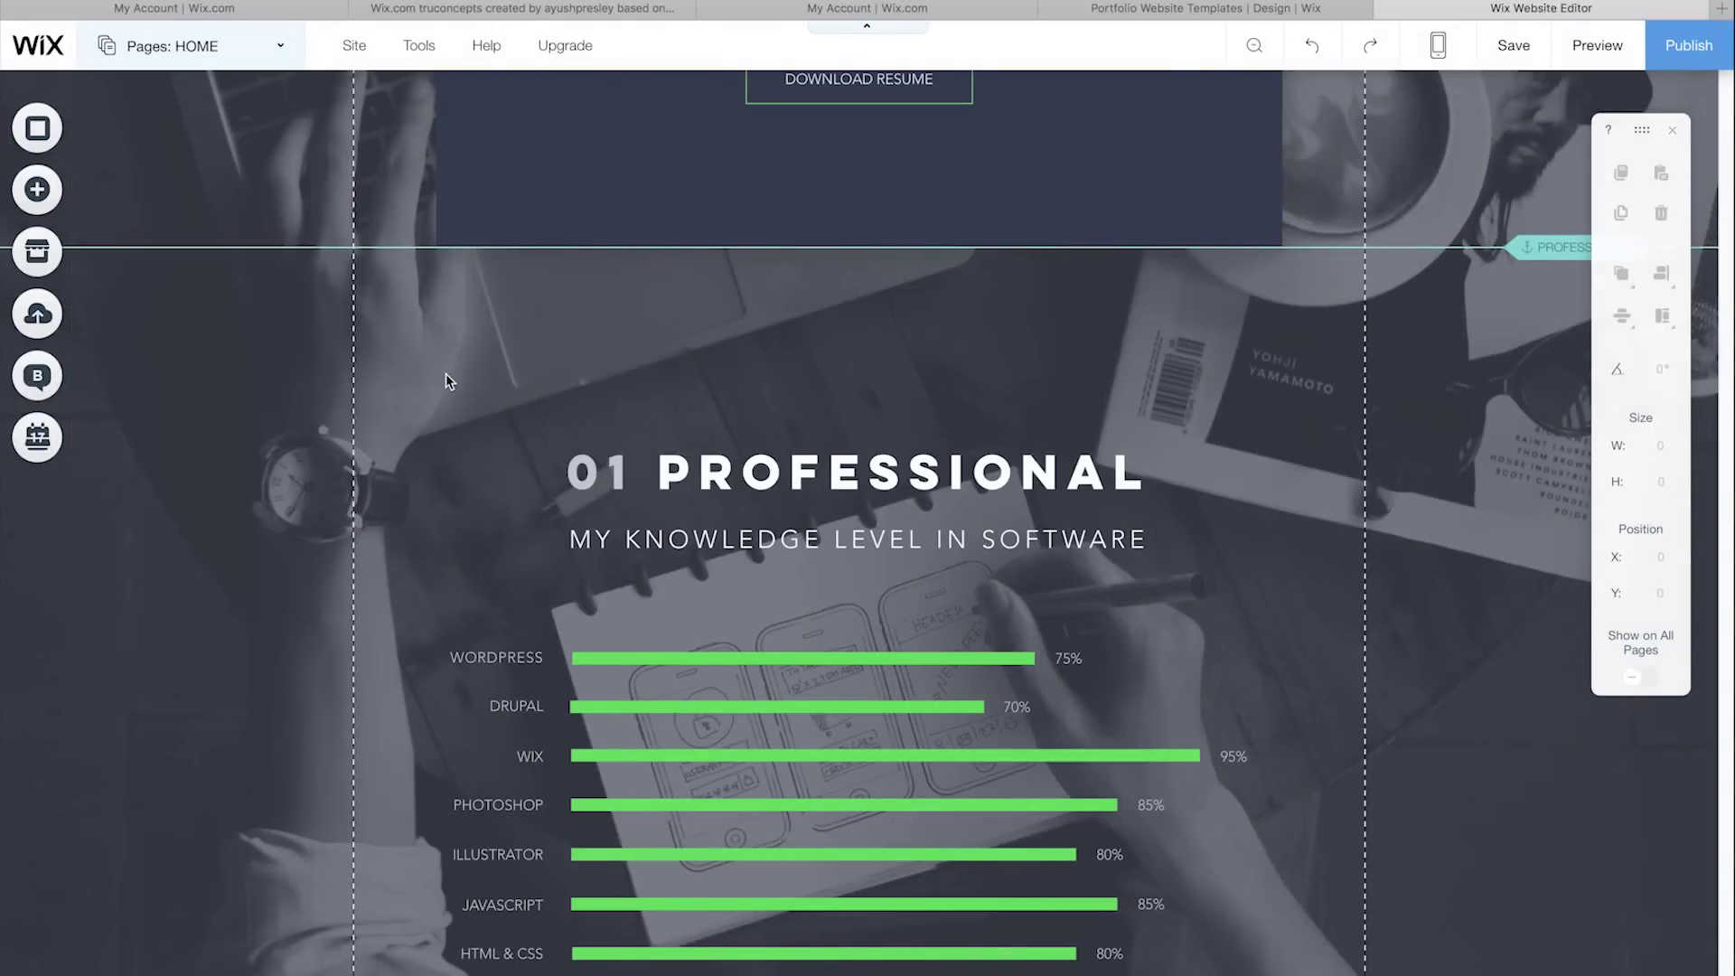
scroll(447, 372, up, 10)
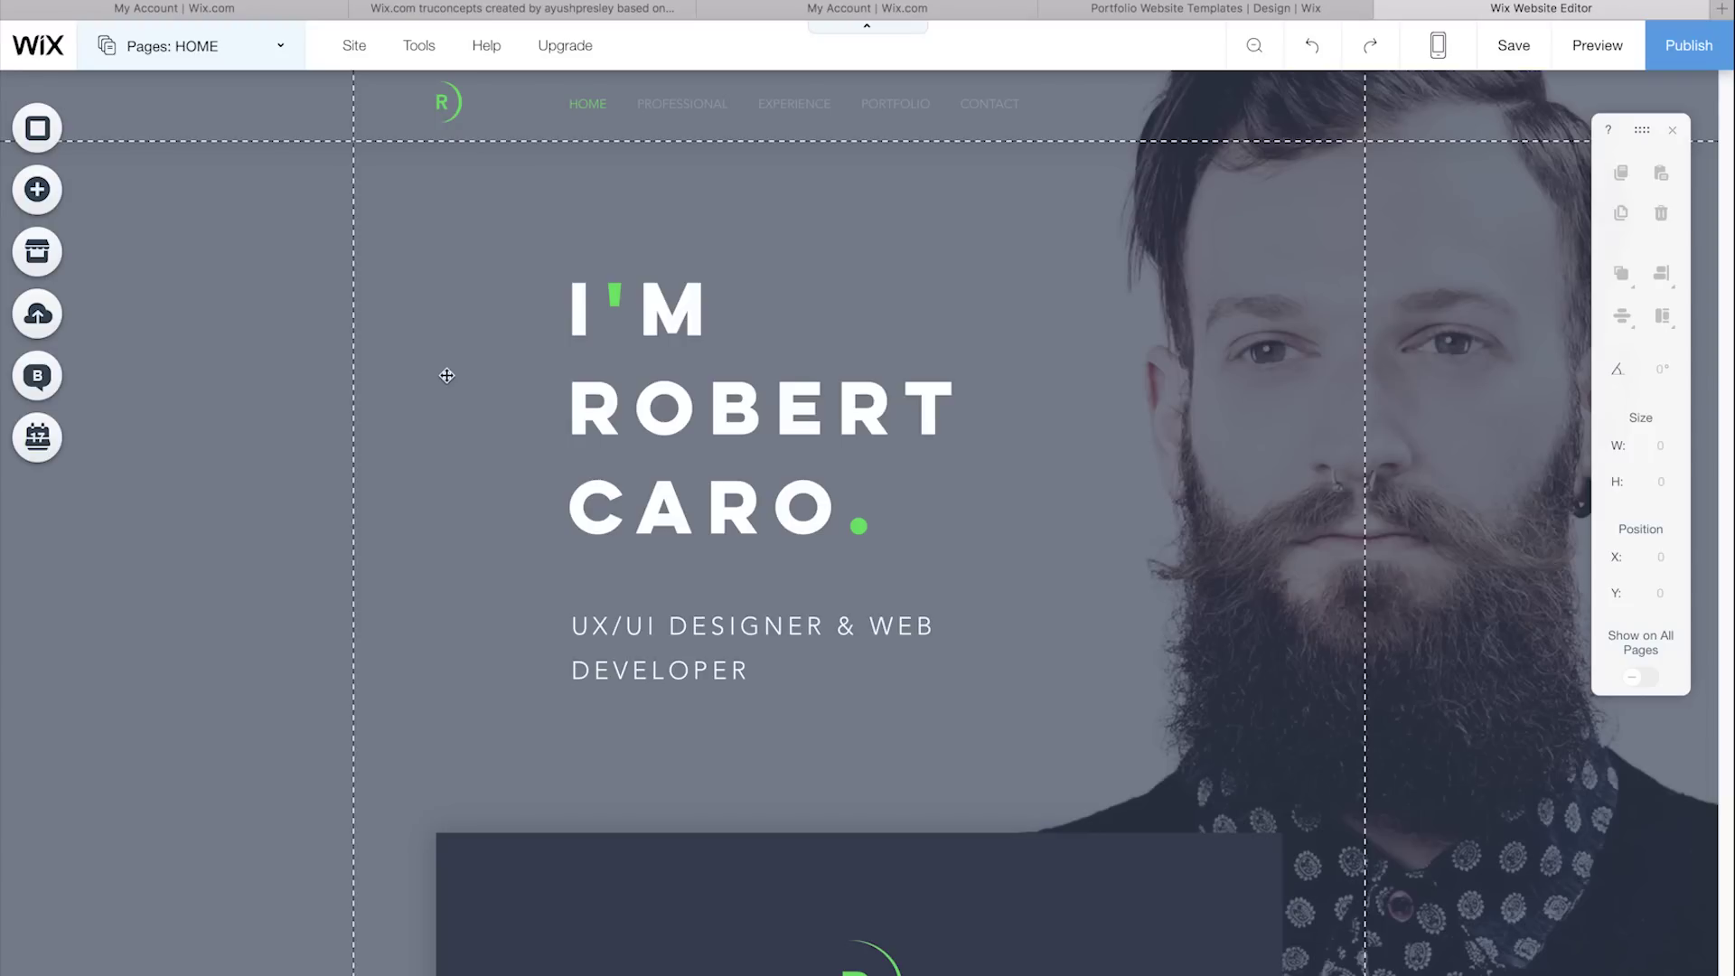
scroll(447, 375, down, 5)
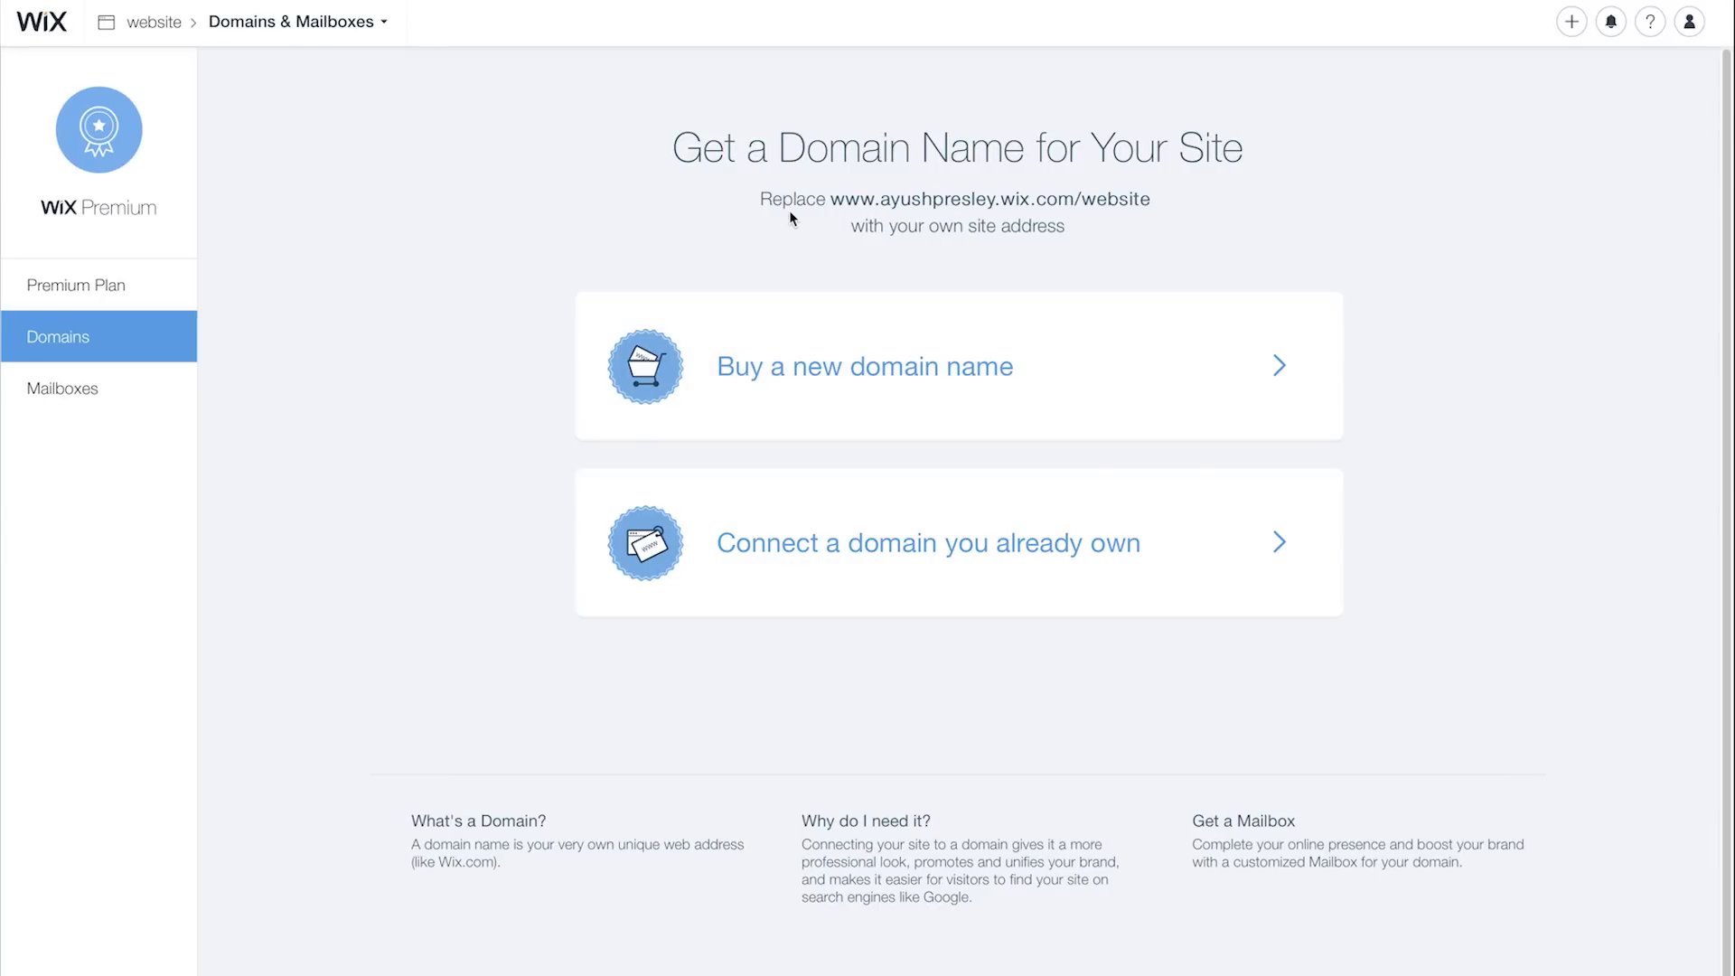
Check whether domainname.com is available to buy as a new domain.
click(813, 370)
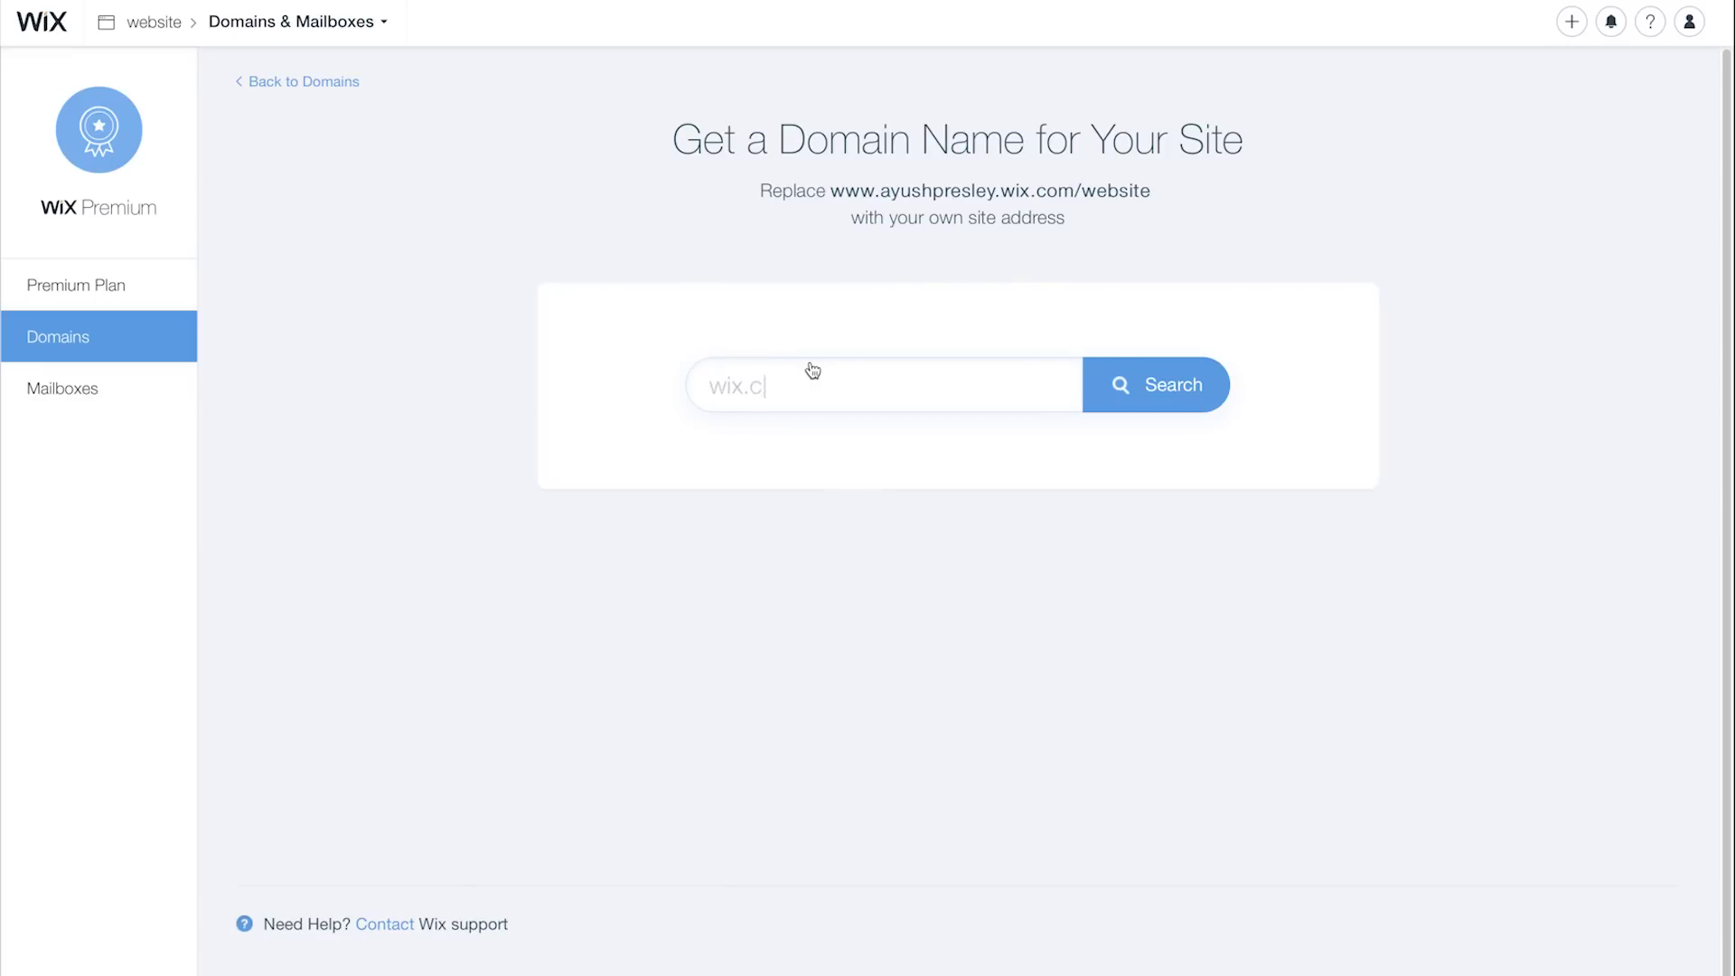
click(785, 385)
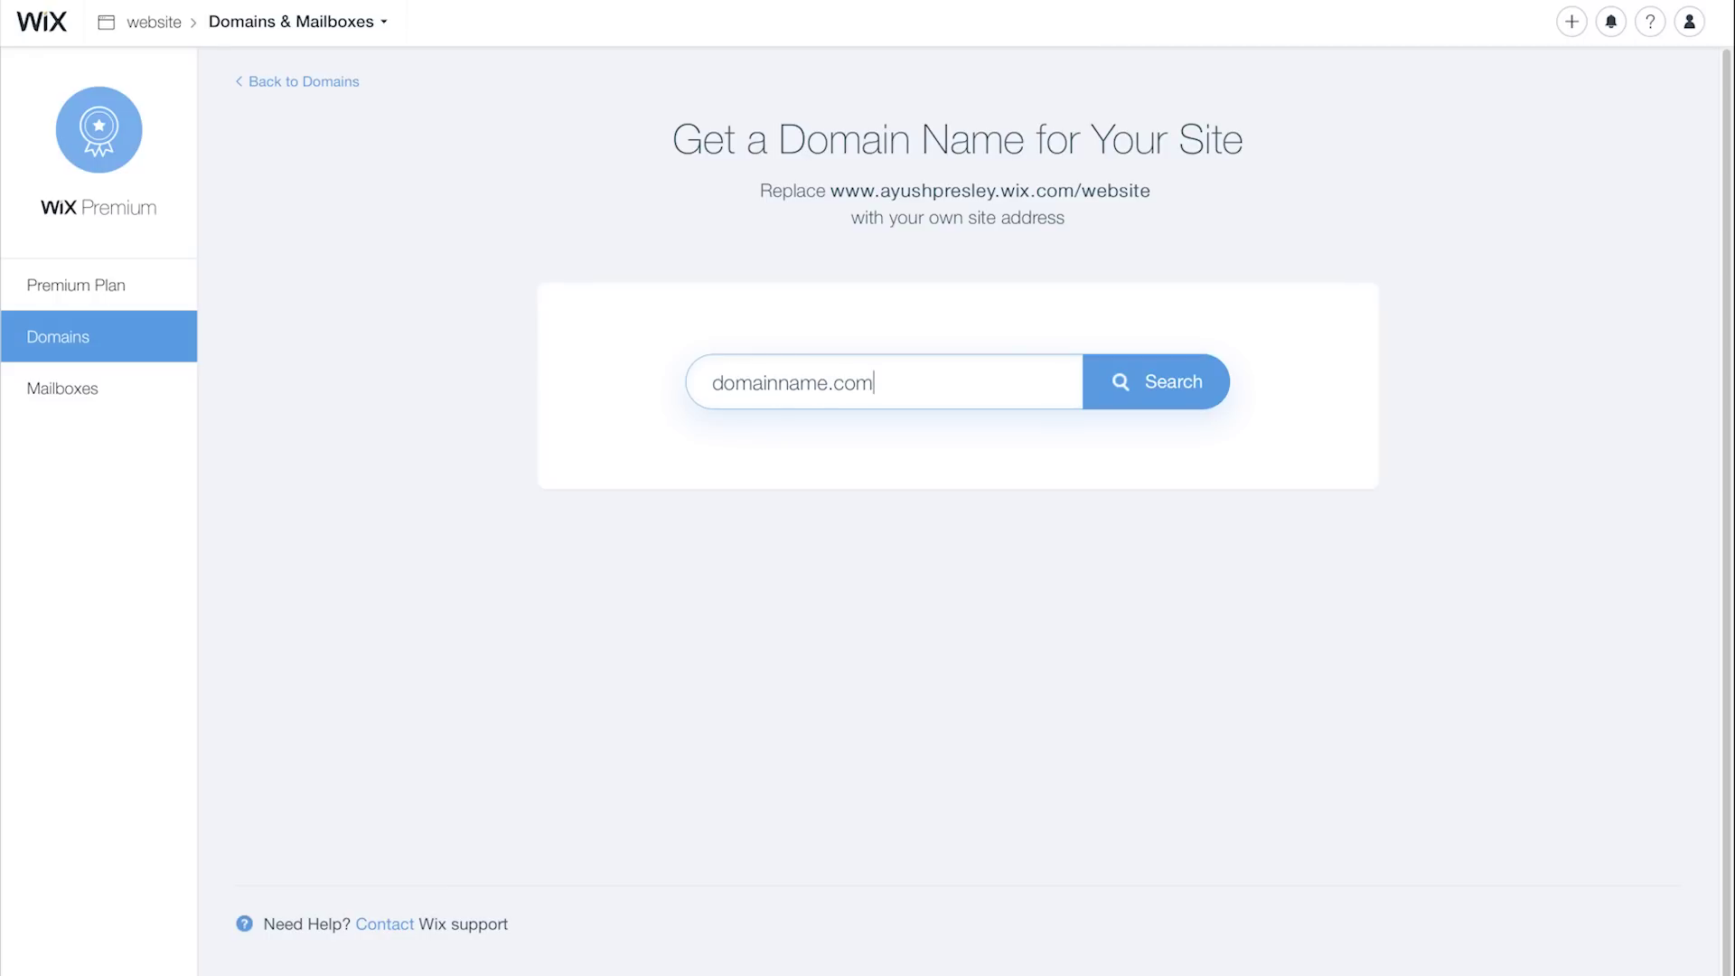
click(1186, 377)
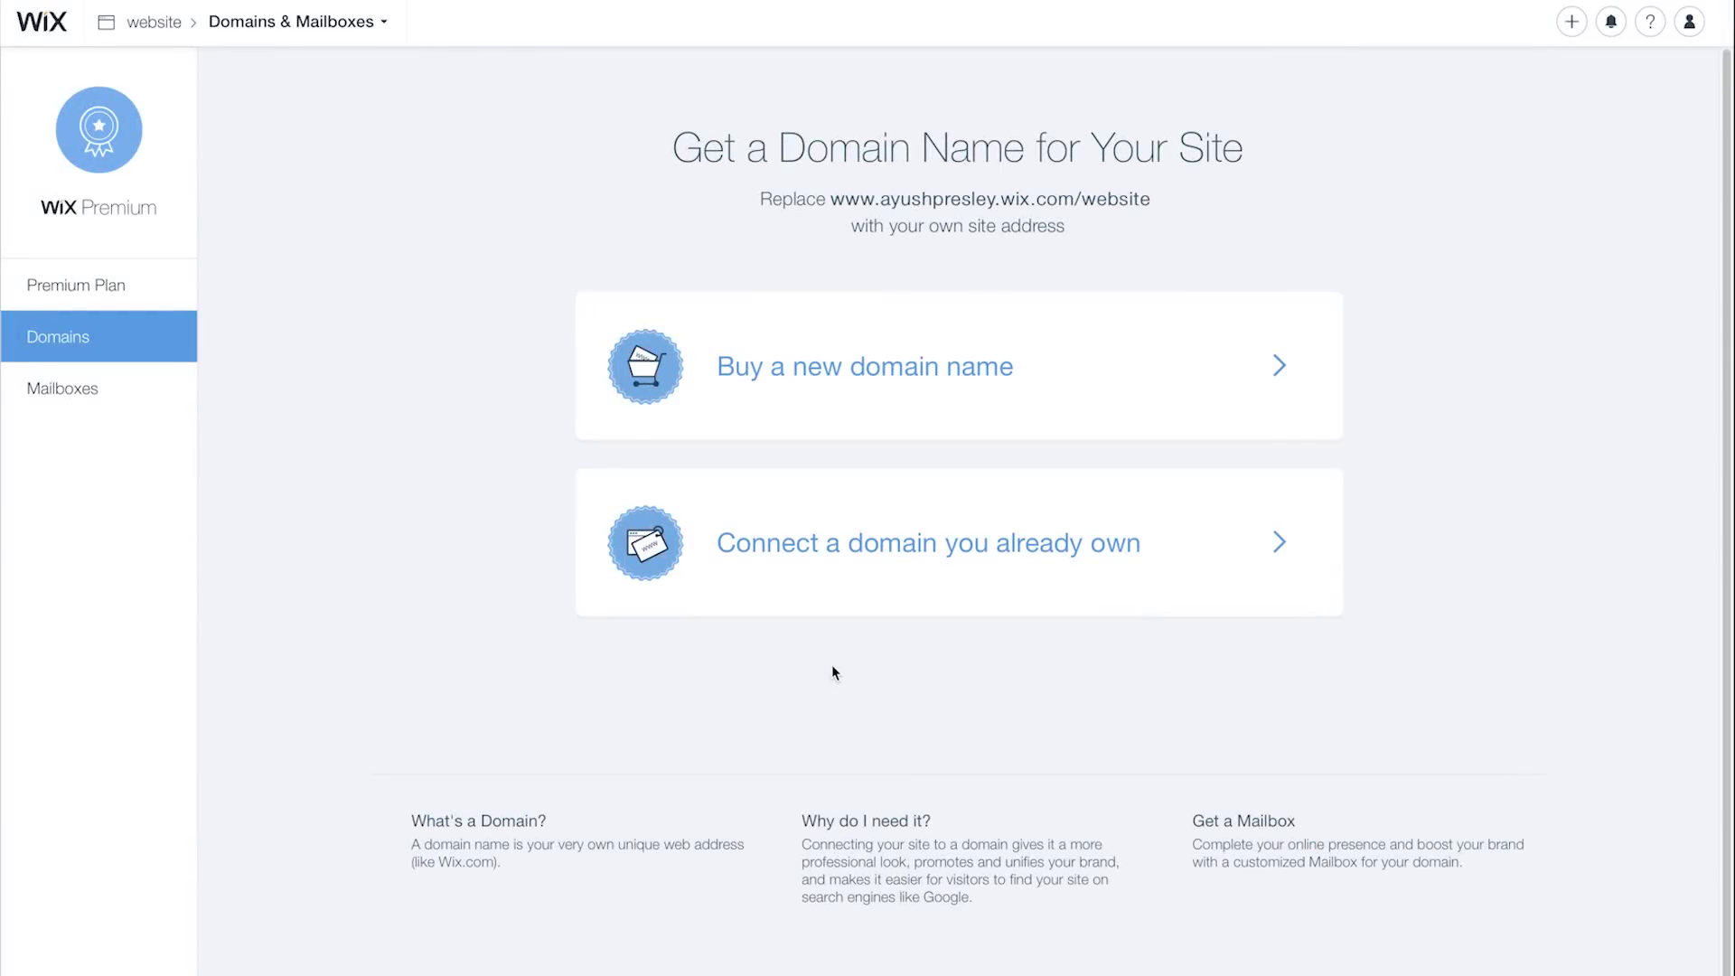
Look into connecting an owned domain and compare the Premium plans: VIP, eCommerce, Unlimited, Combo, Connect Domain.
click(962, 564)
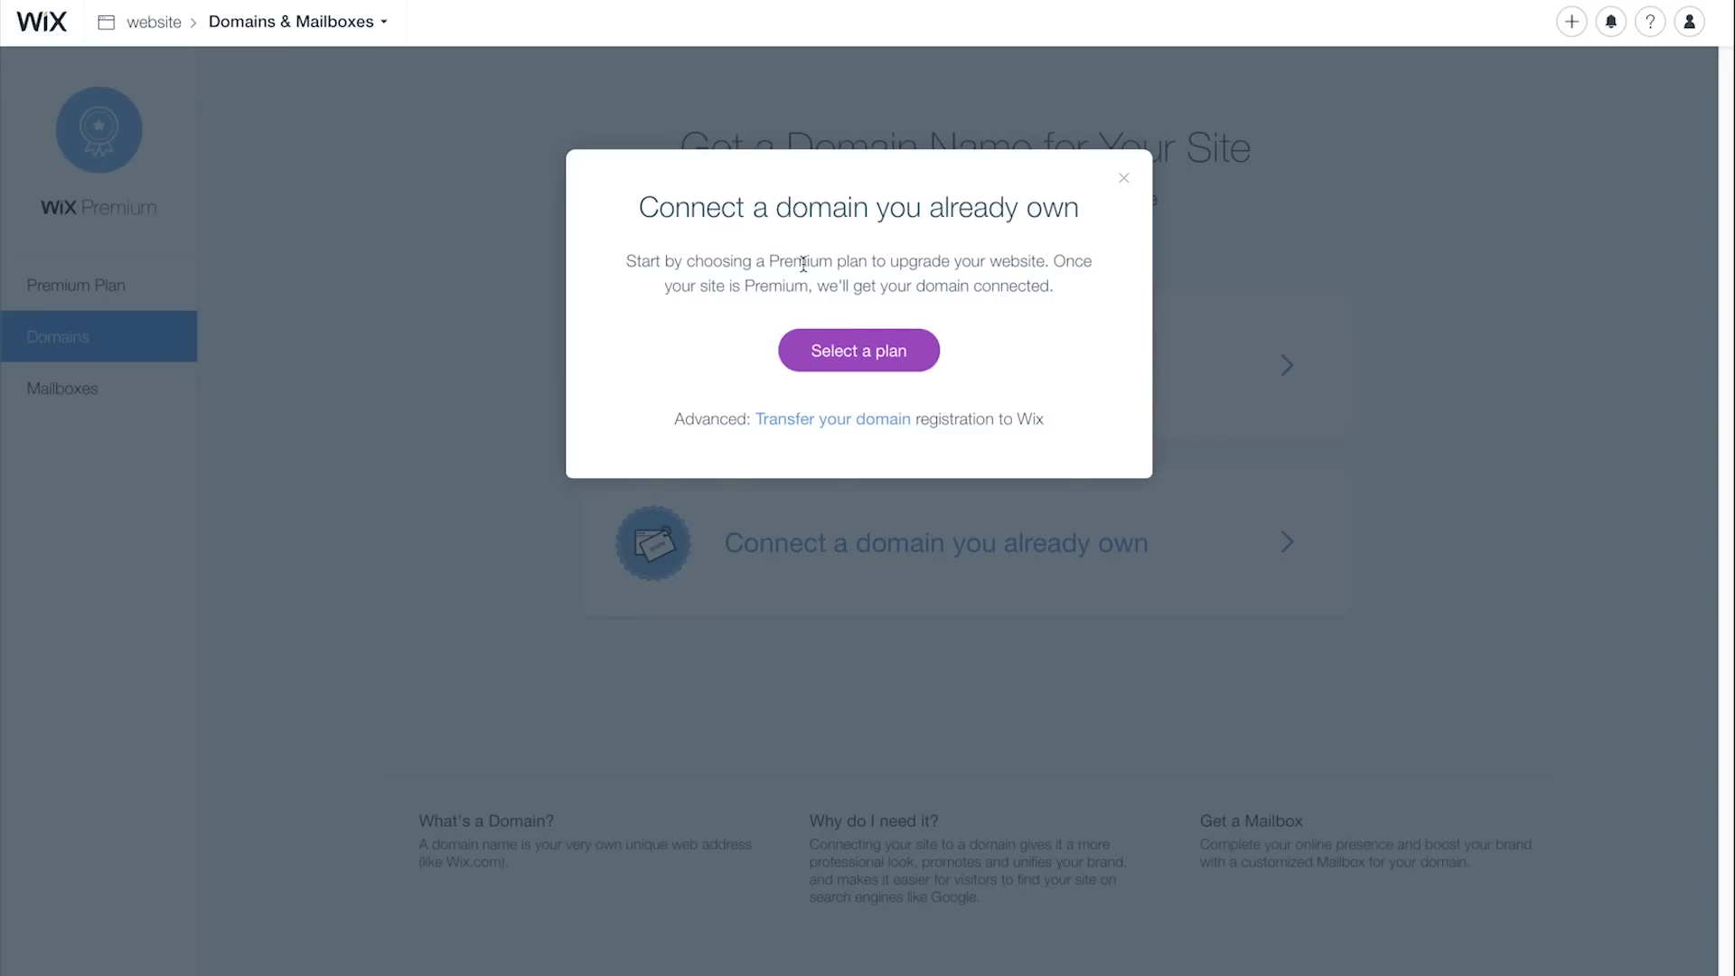
click(869, 352)
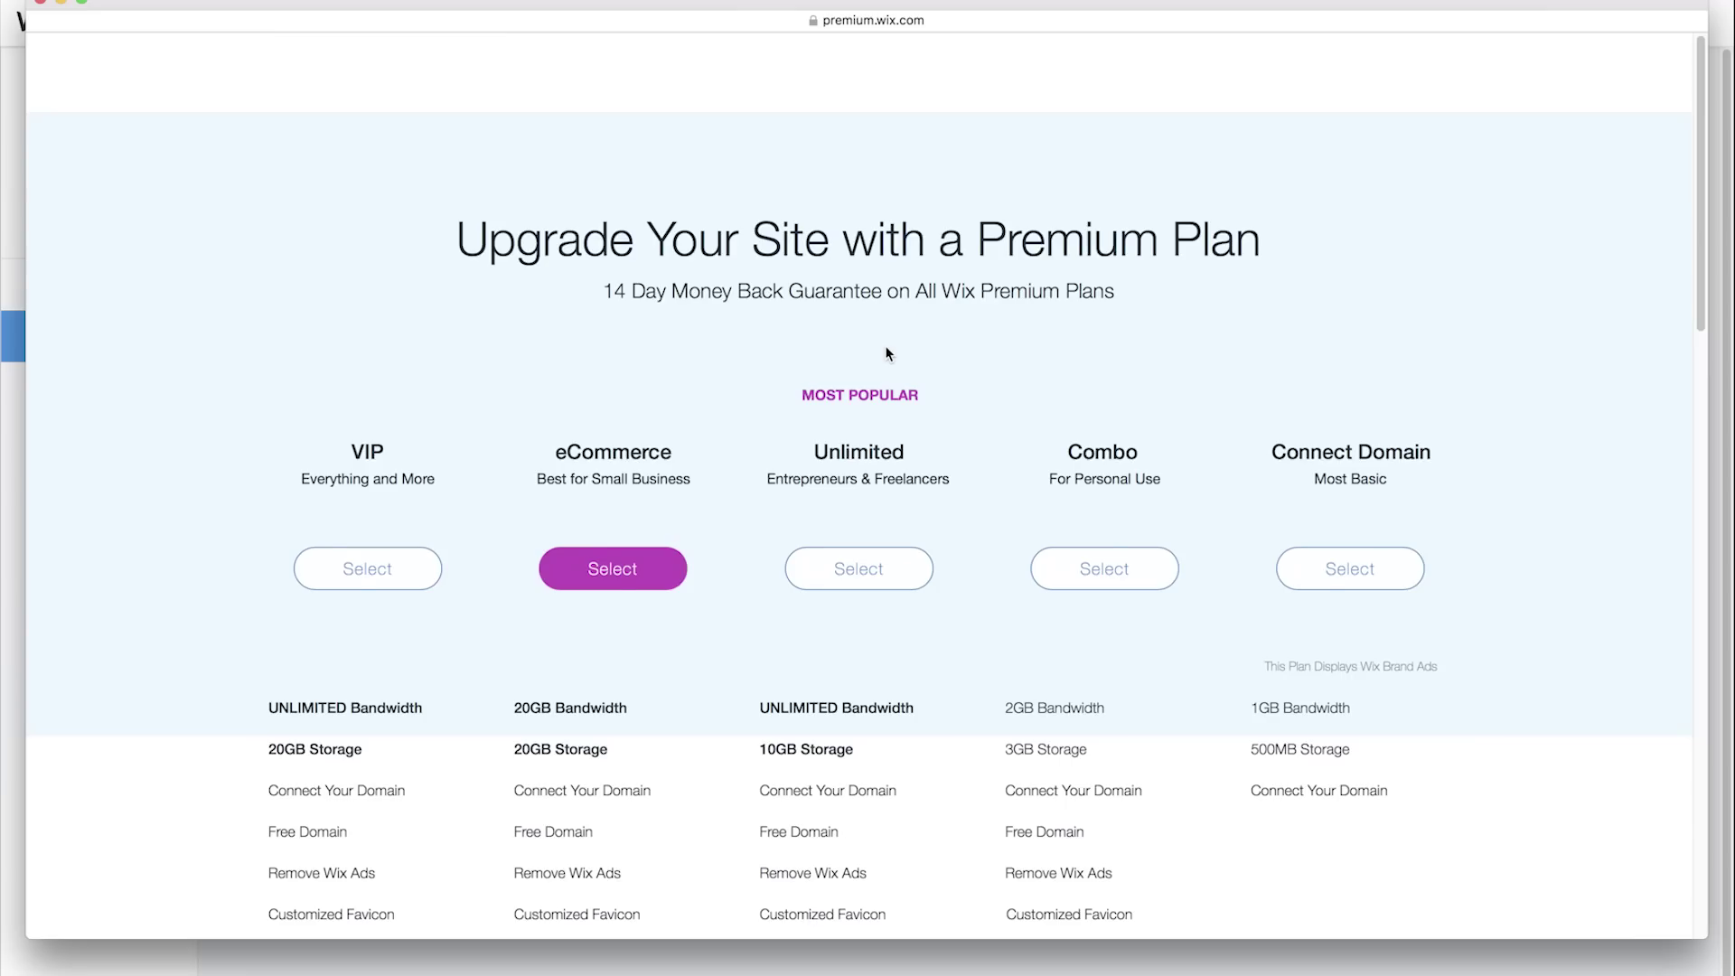
scroll(868, 380, down, 5)
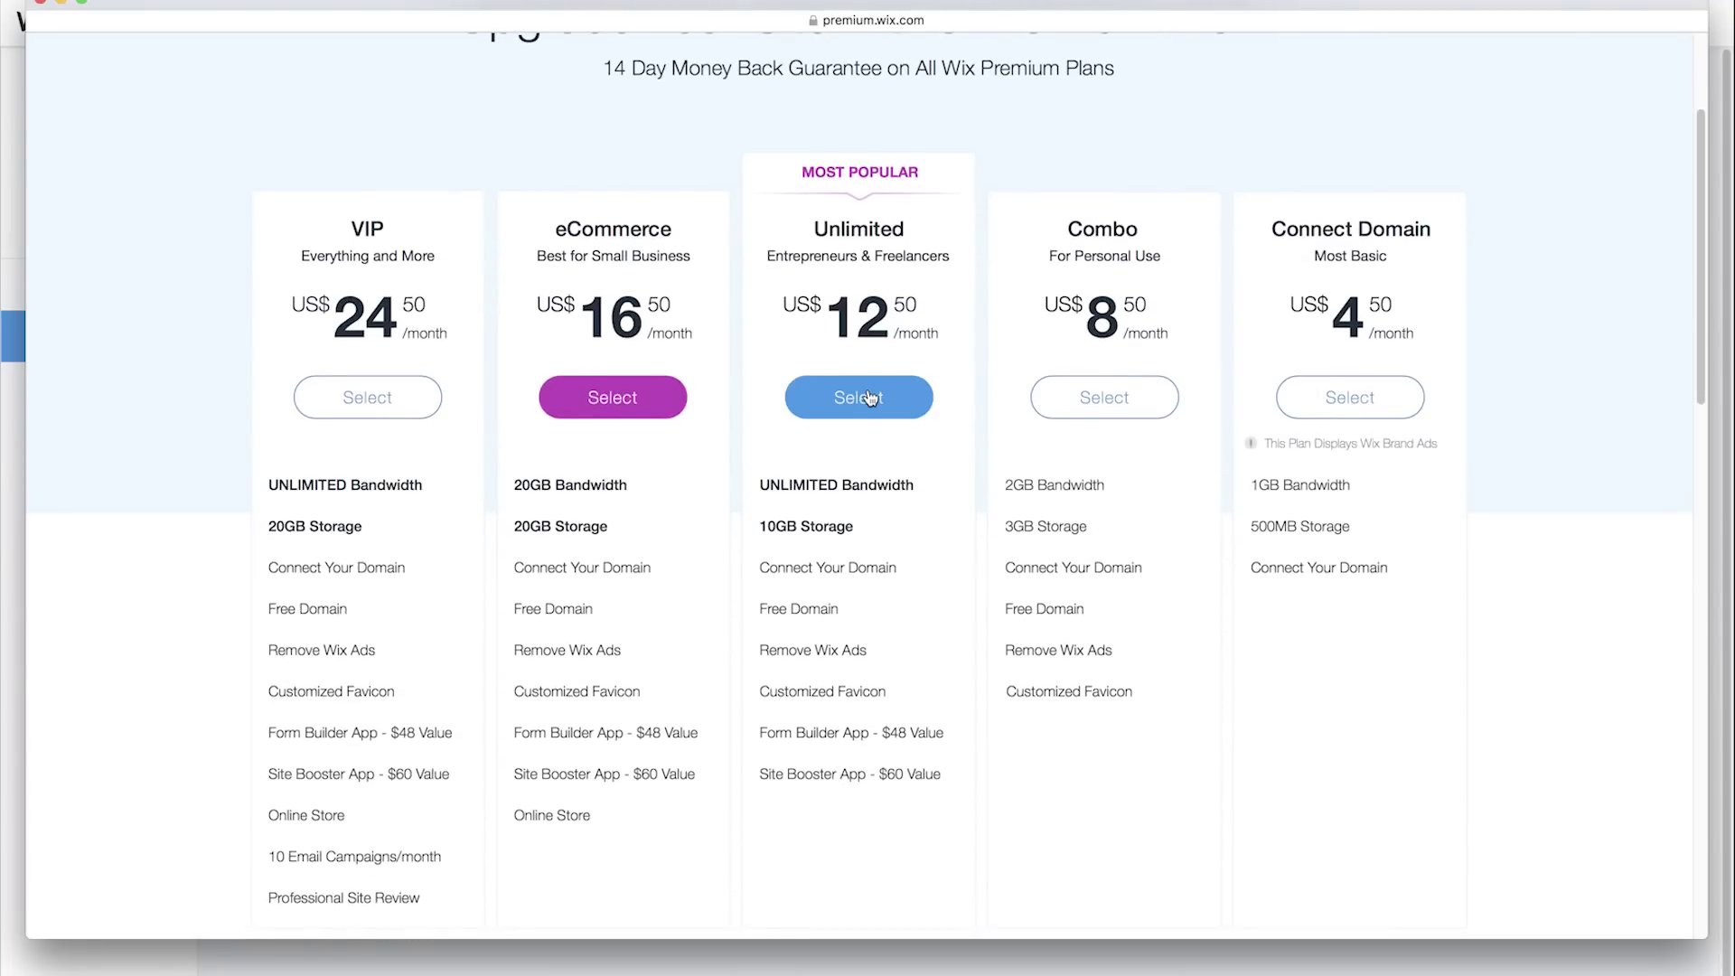
scroll(869, 397, down, 10)
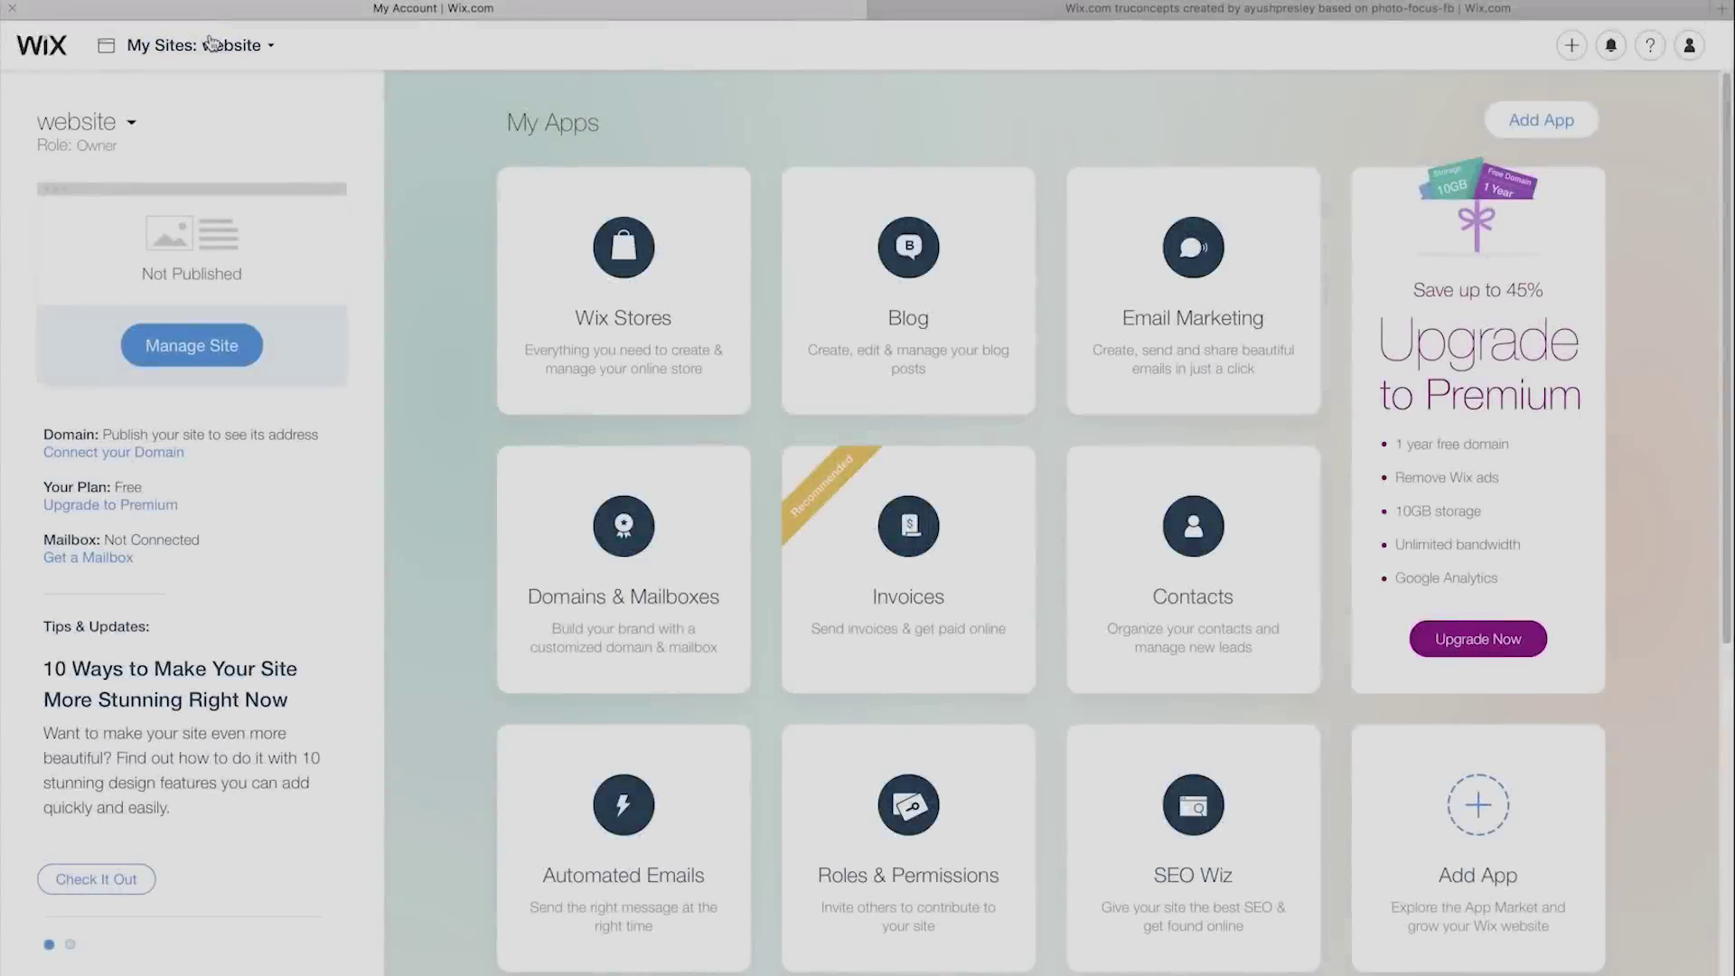
From My Sites, create a new Other-type website and build it with Wix ADI.
click(215, 47)
click(609, 121)
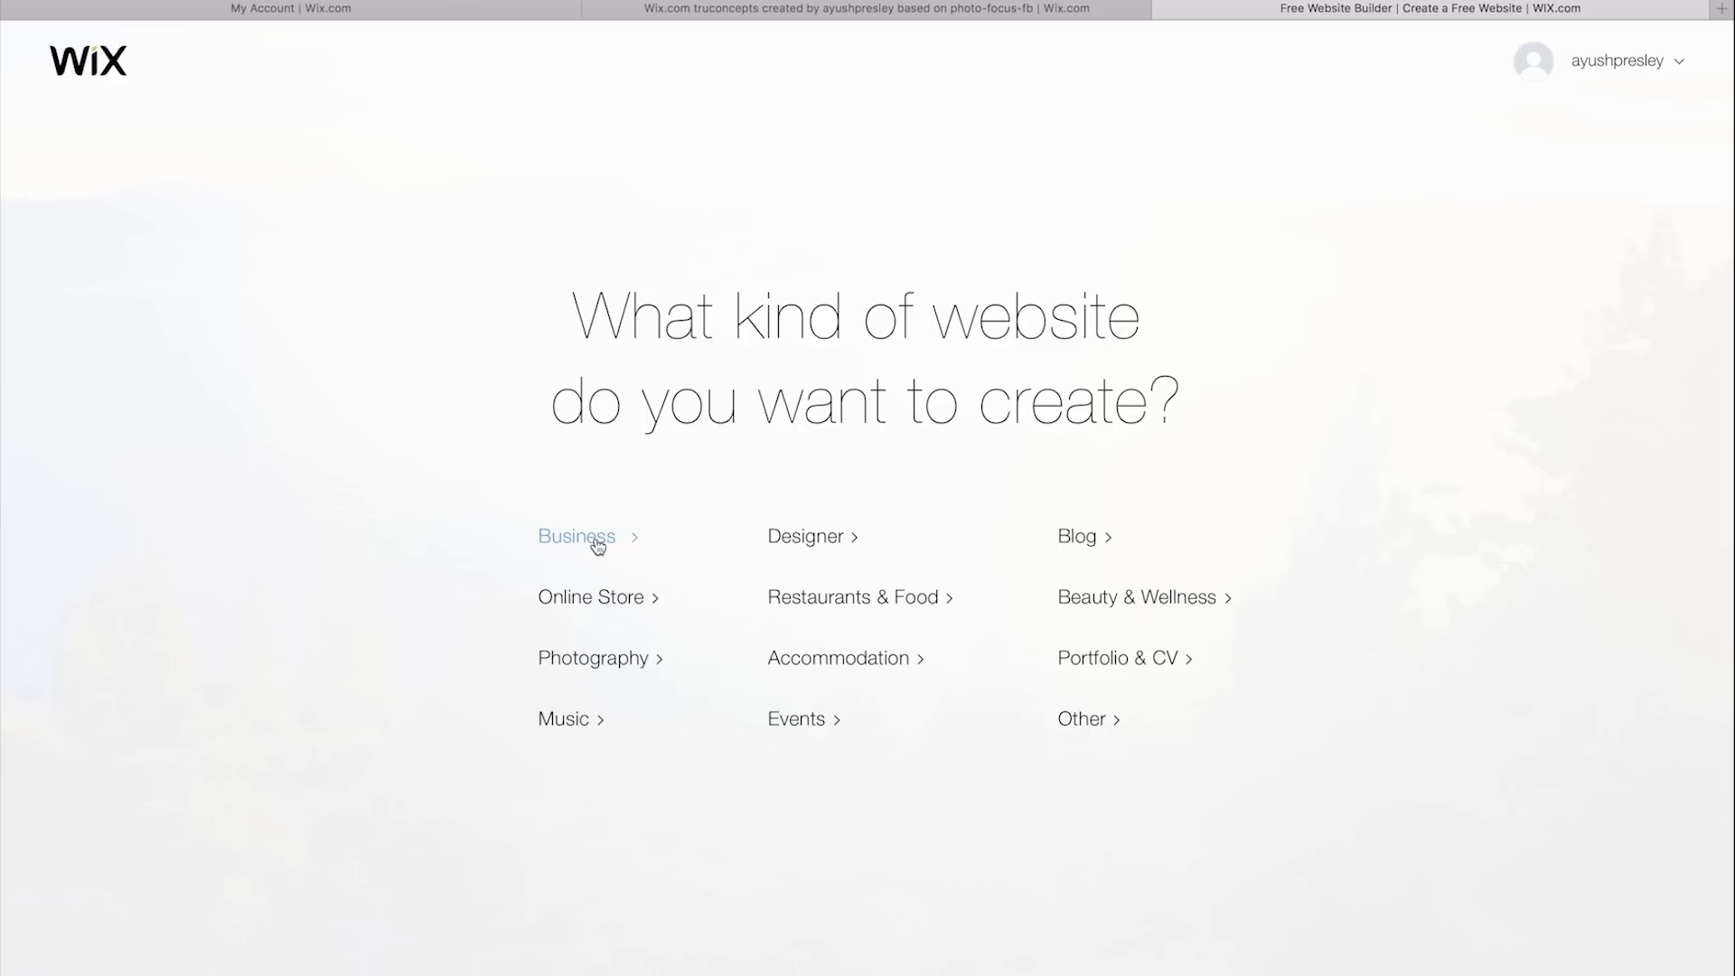
click(1089, 722)
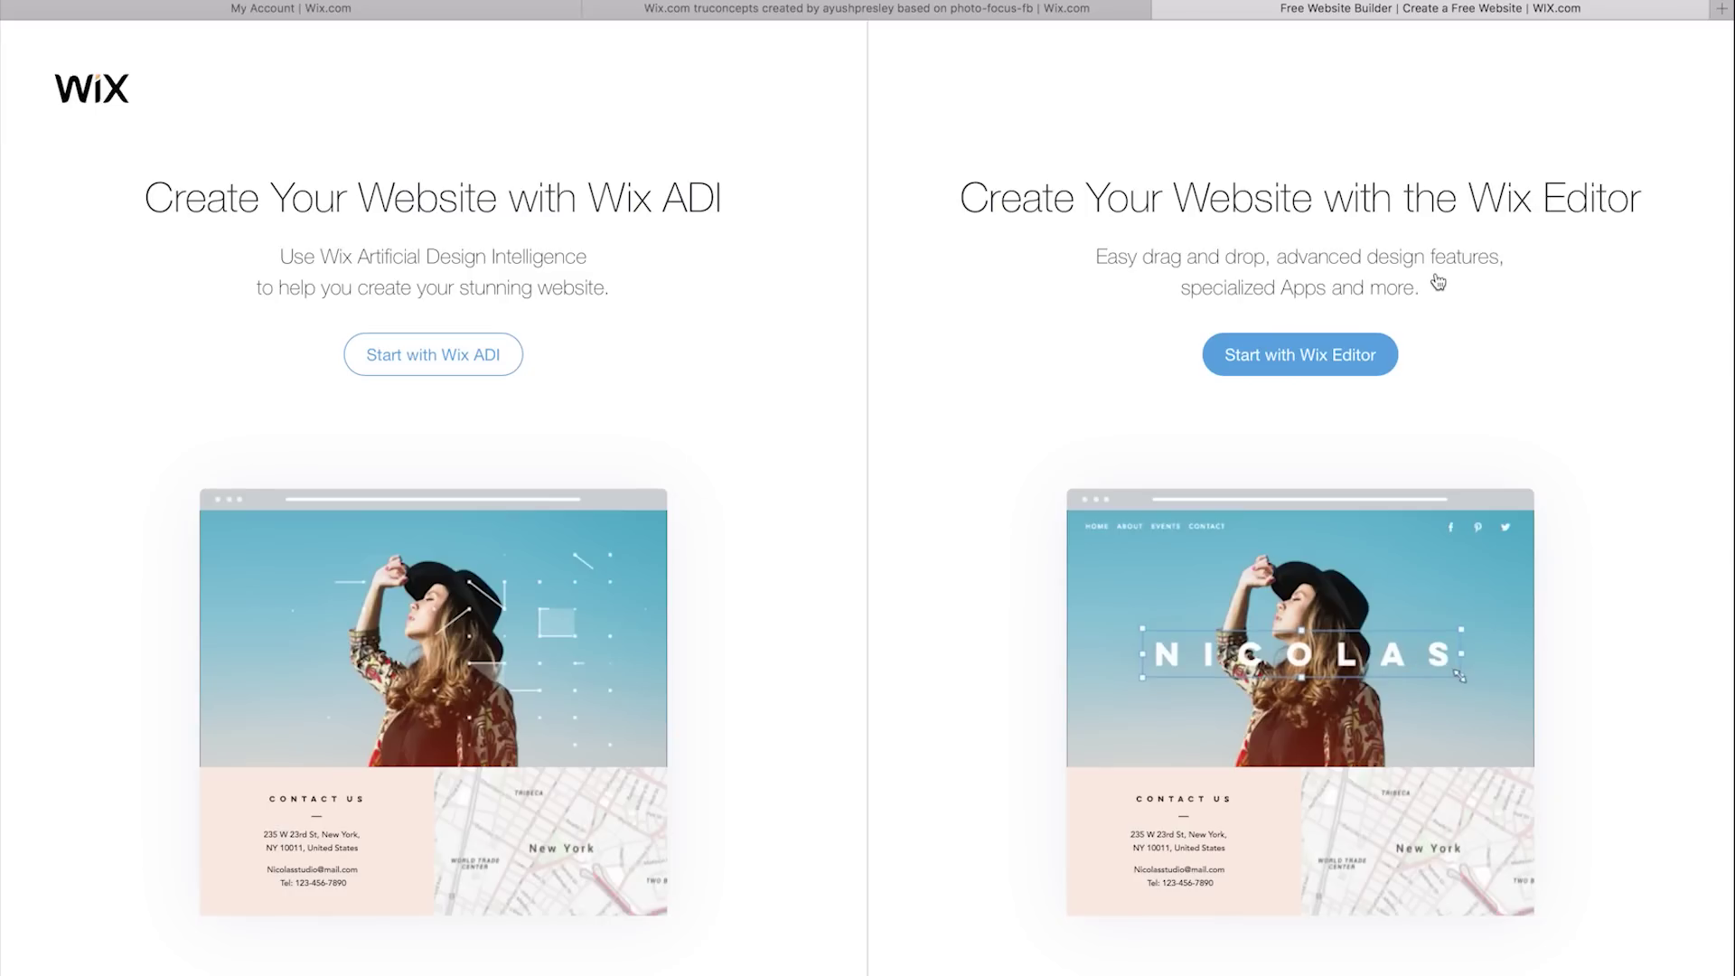
click(442, 351)
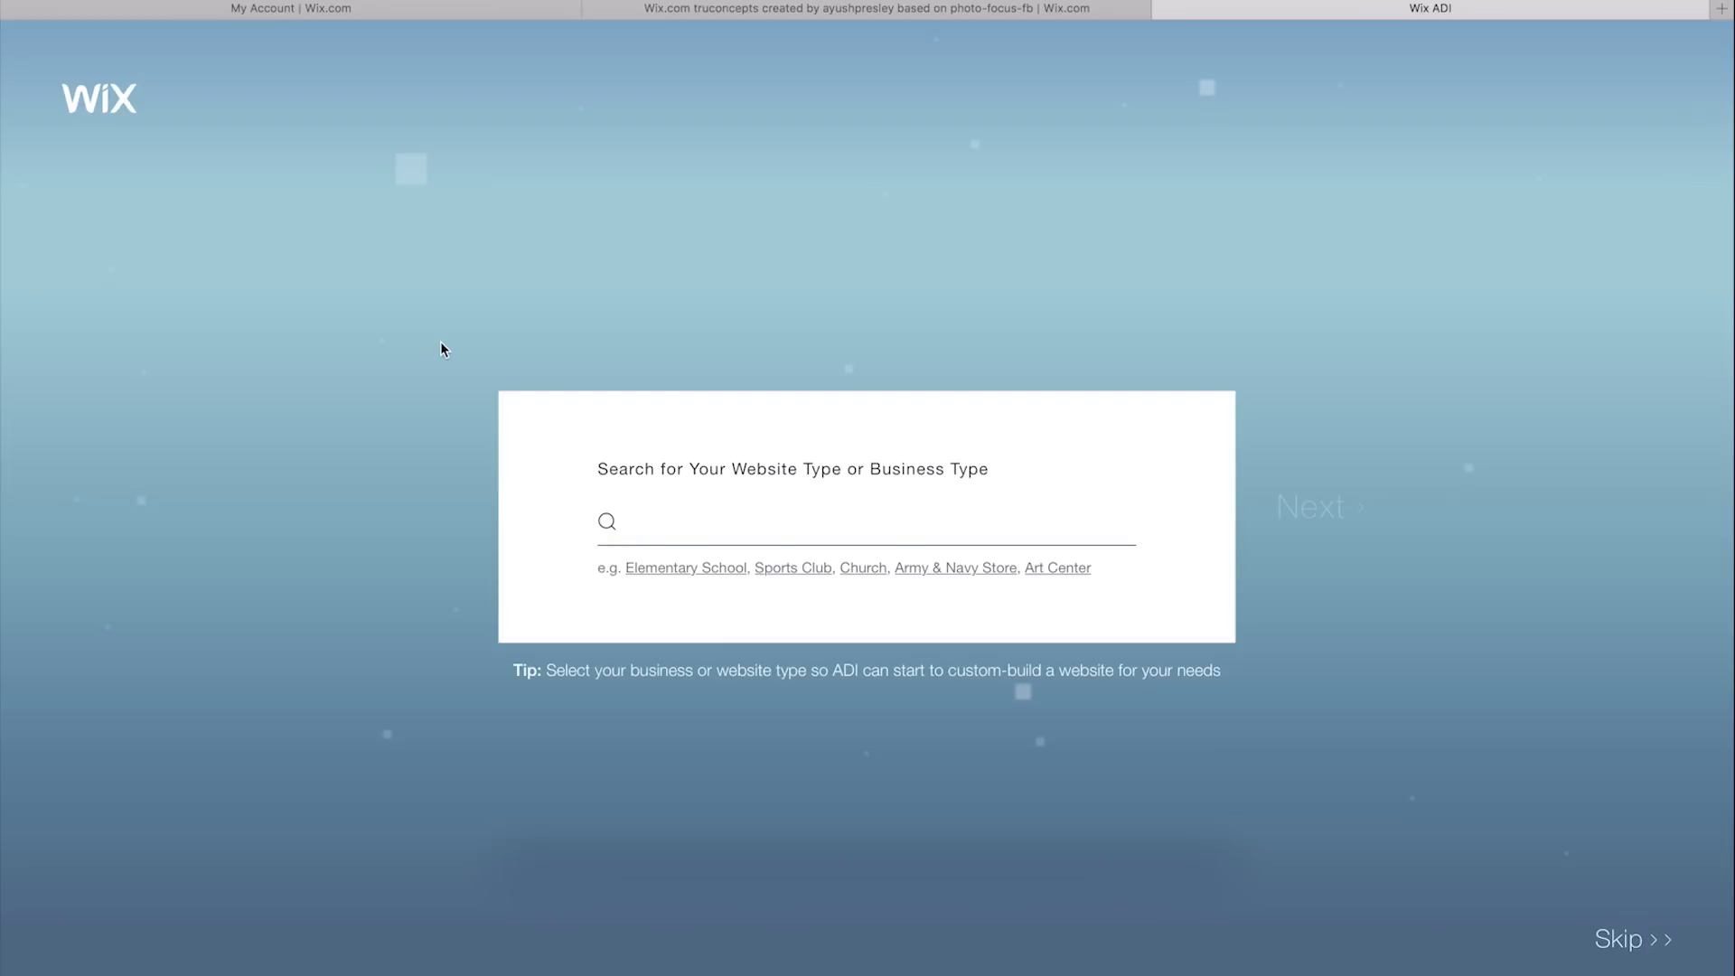
Search 'technology' and choose Technology Reviews Blog as the site type.
text(Explore Gadgets)
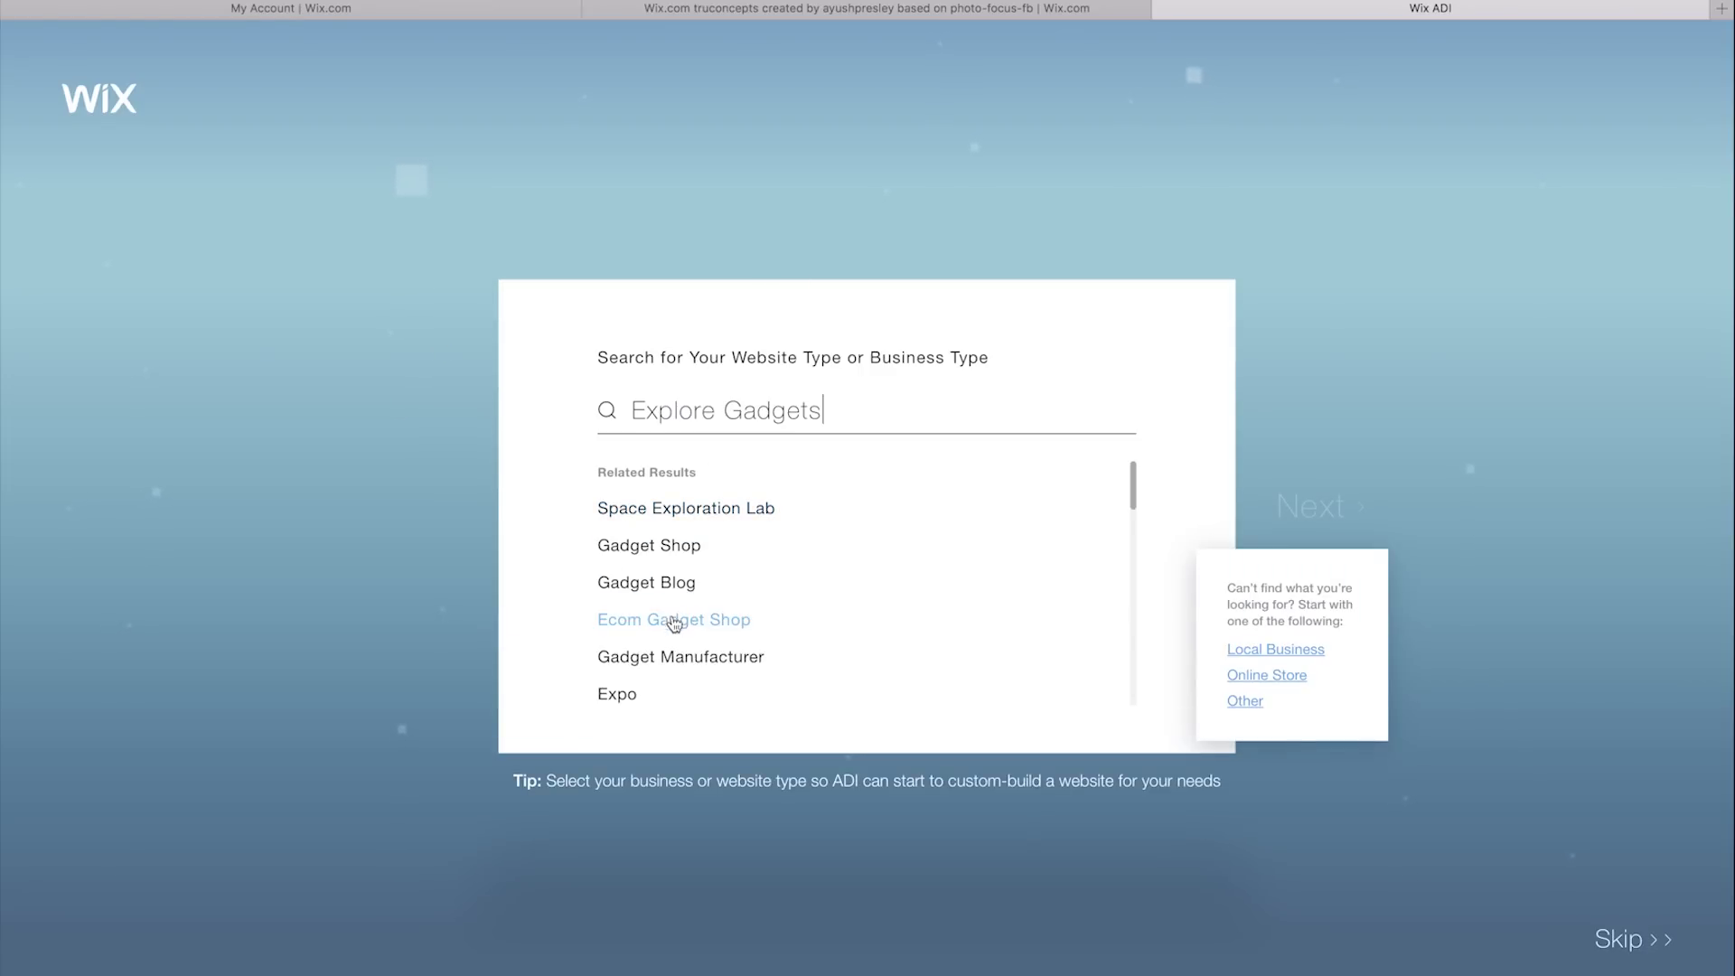
scroll(670, 527, down, 10)
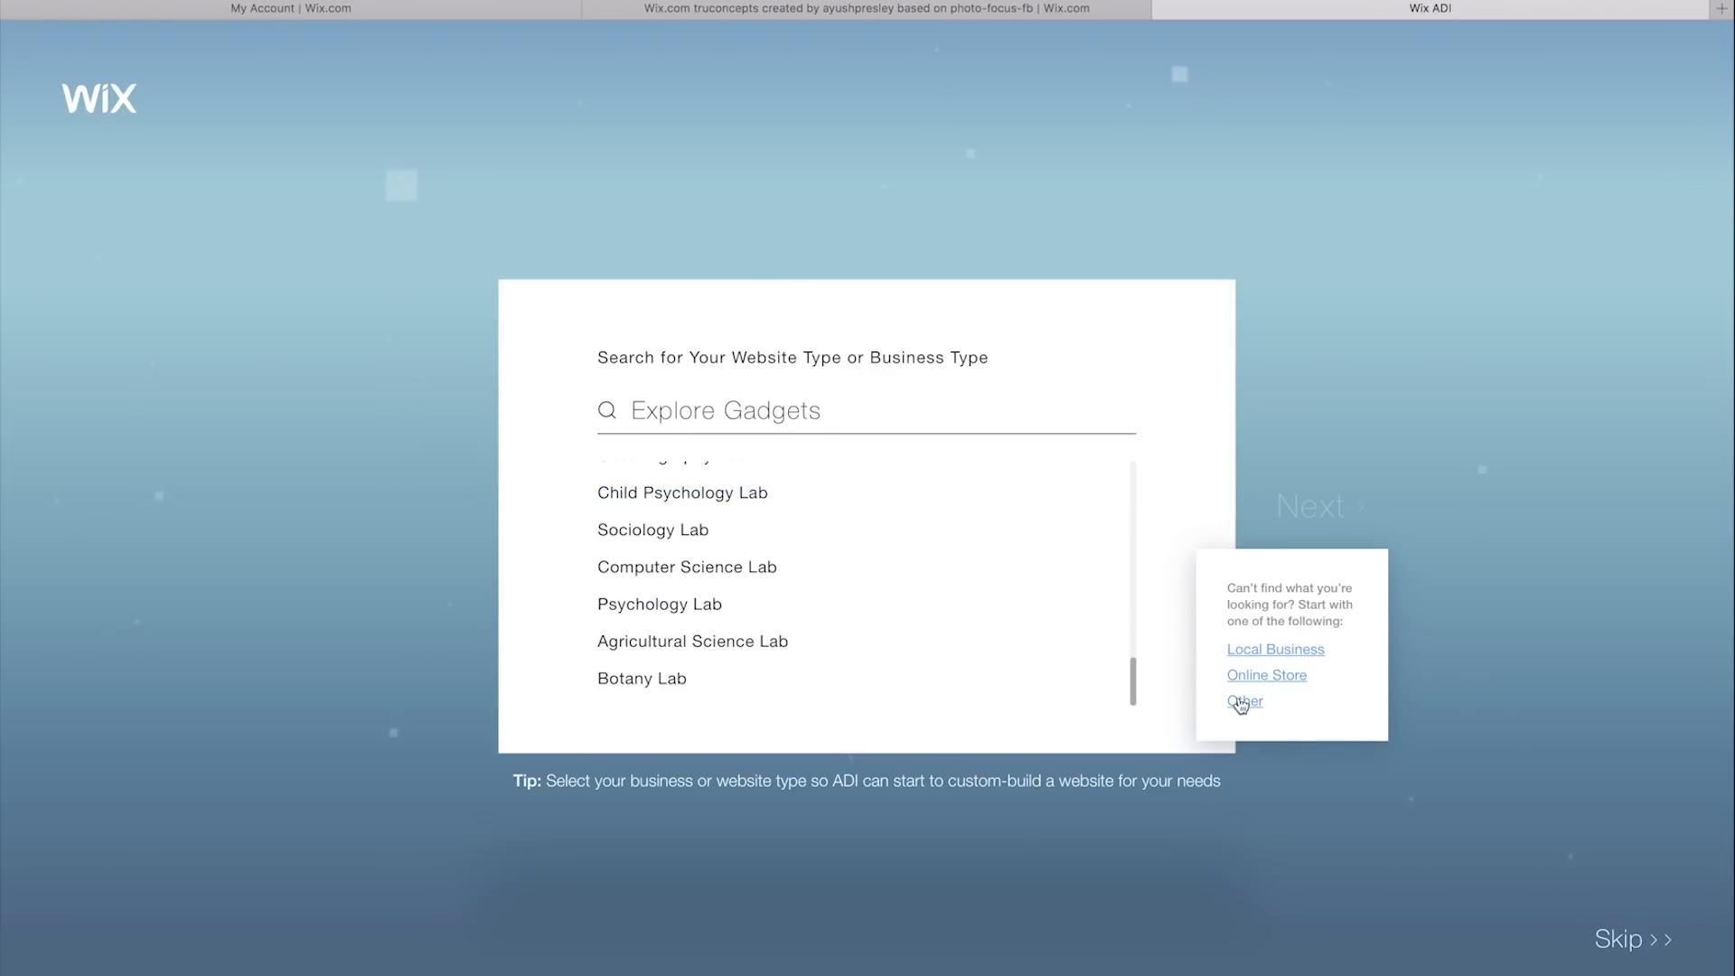
scroll(646, 528, up, 10)
triple_click(832, 407)
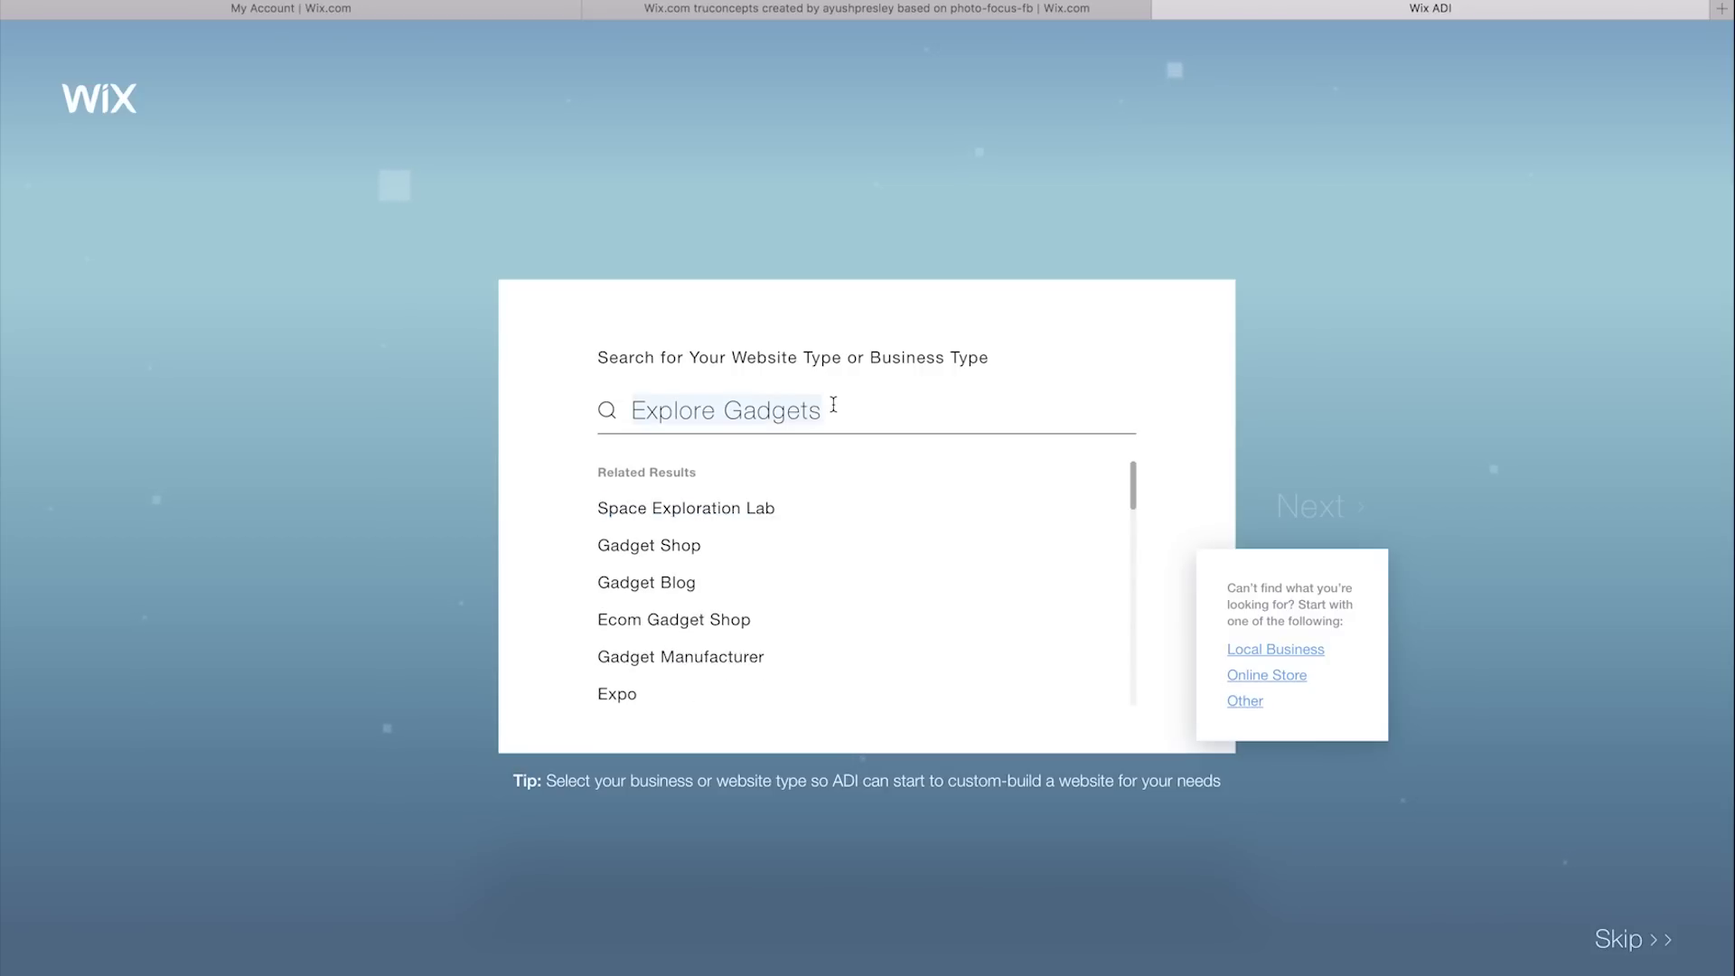
text(explor)
key(BackSpace)
key(BackSpace)
key(BackSpace)
key(BackSpace)
key(BackSpace)
key(BackSpace)
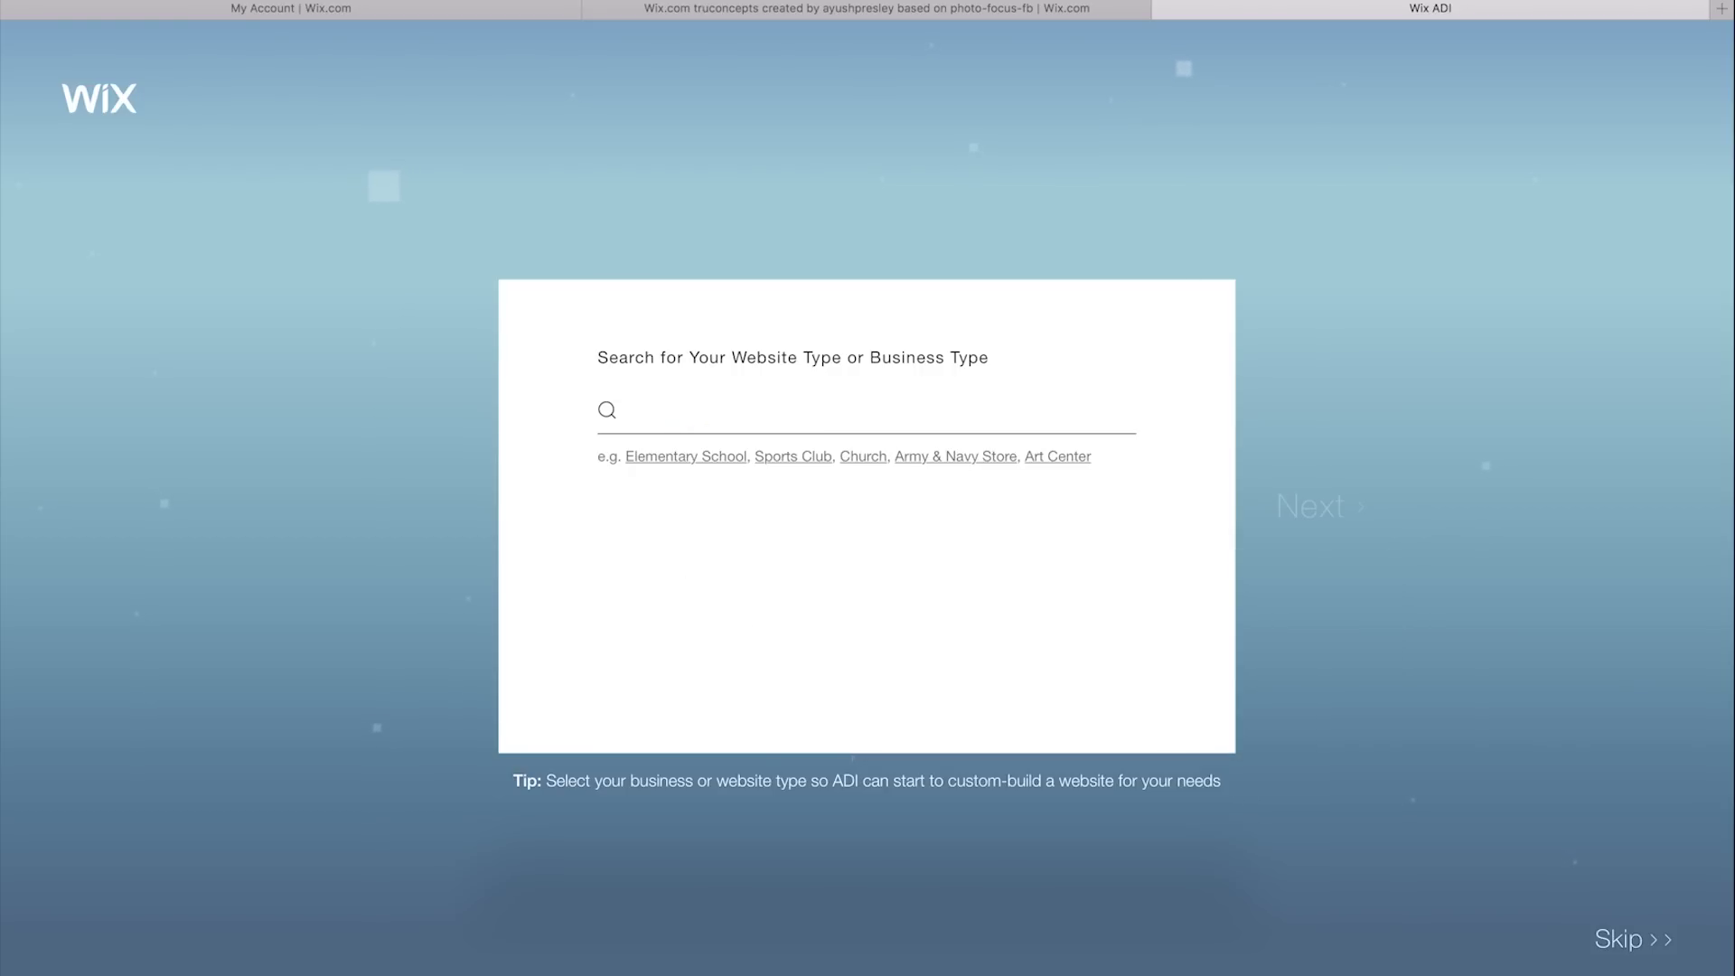
text(technology)
click(748, 475)
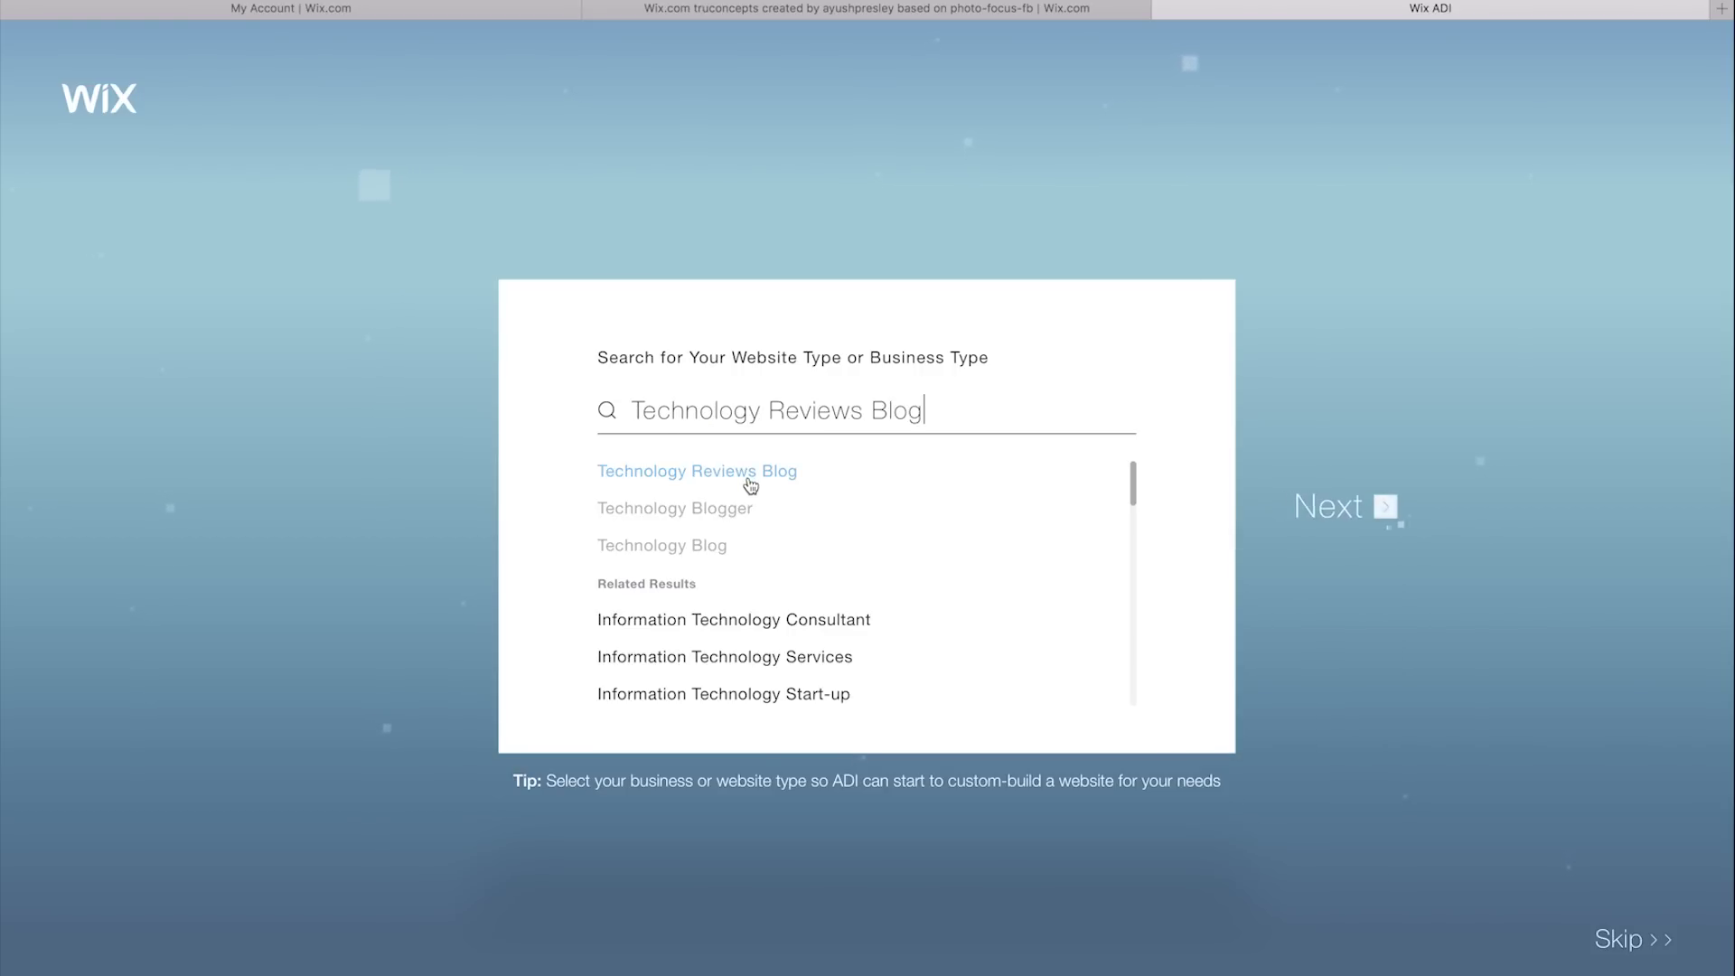
click(1371, 513)
Add Get subscribers, name the blog 'Explore Gadgets', and set the location to Atlanta, GA, USA.
click(648, 612)
click(1333, 497)
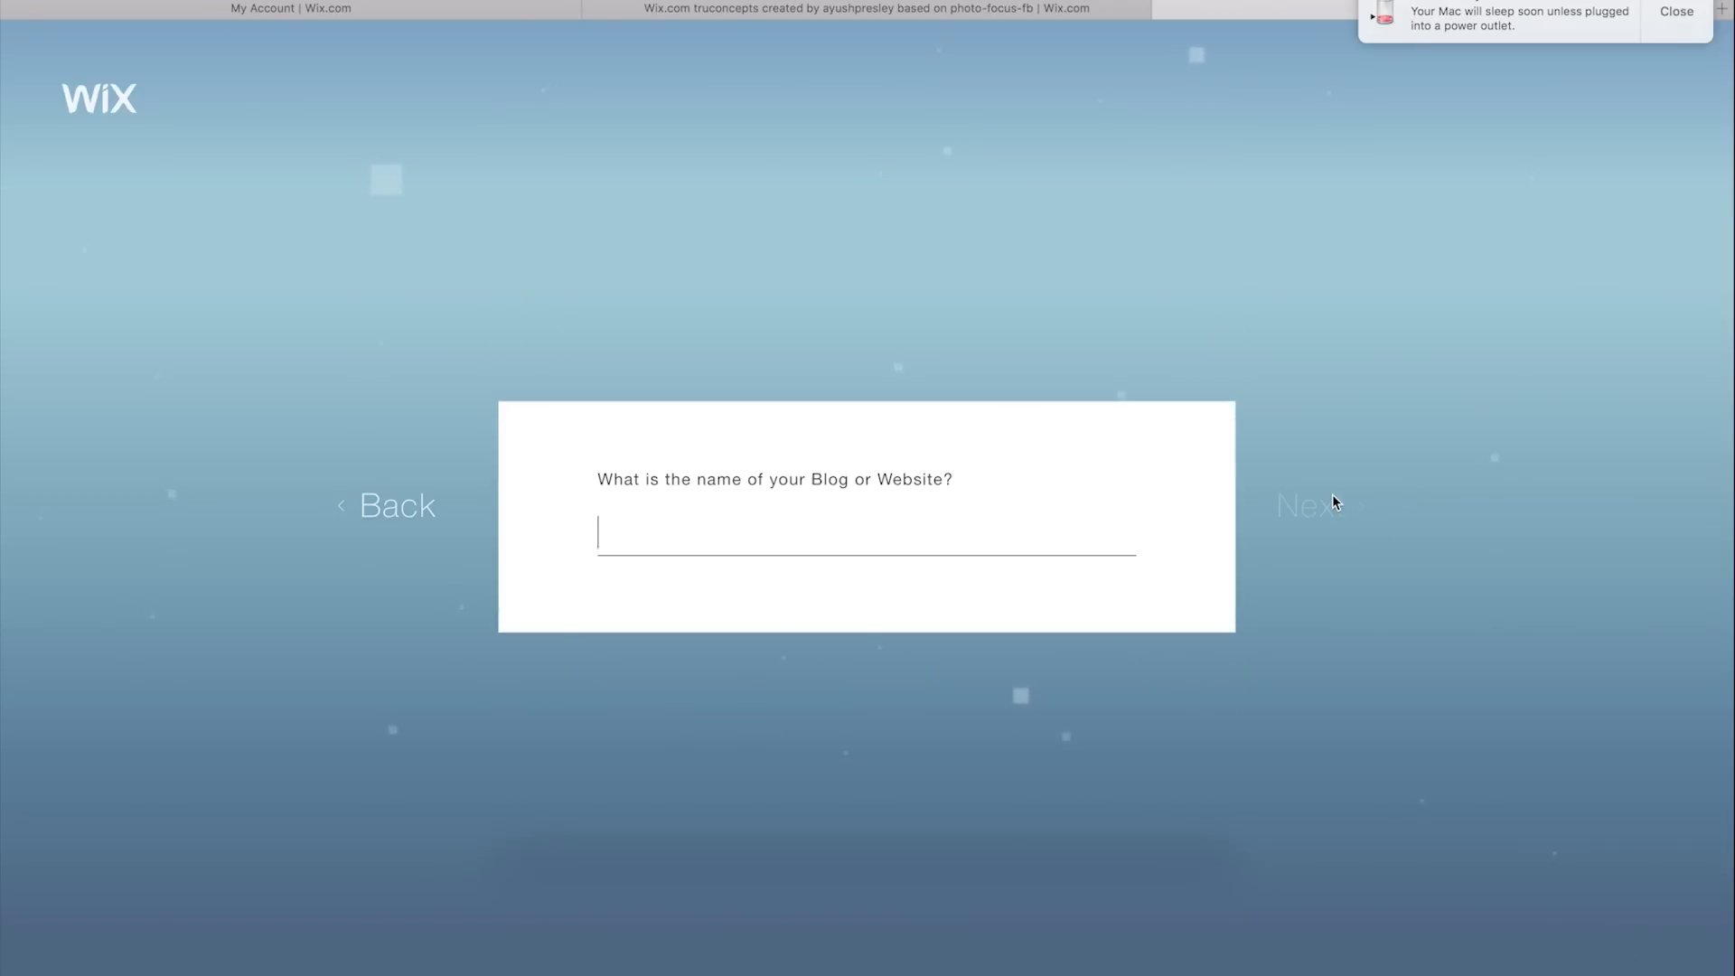
text(Explore Gad)
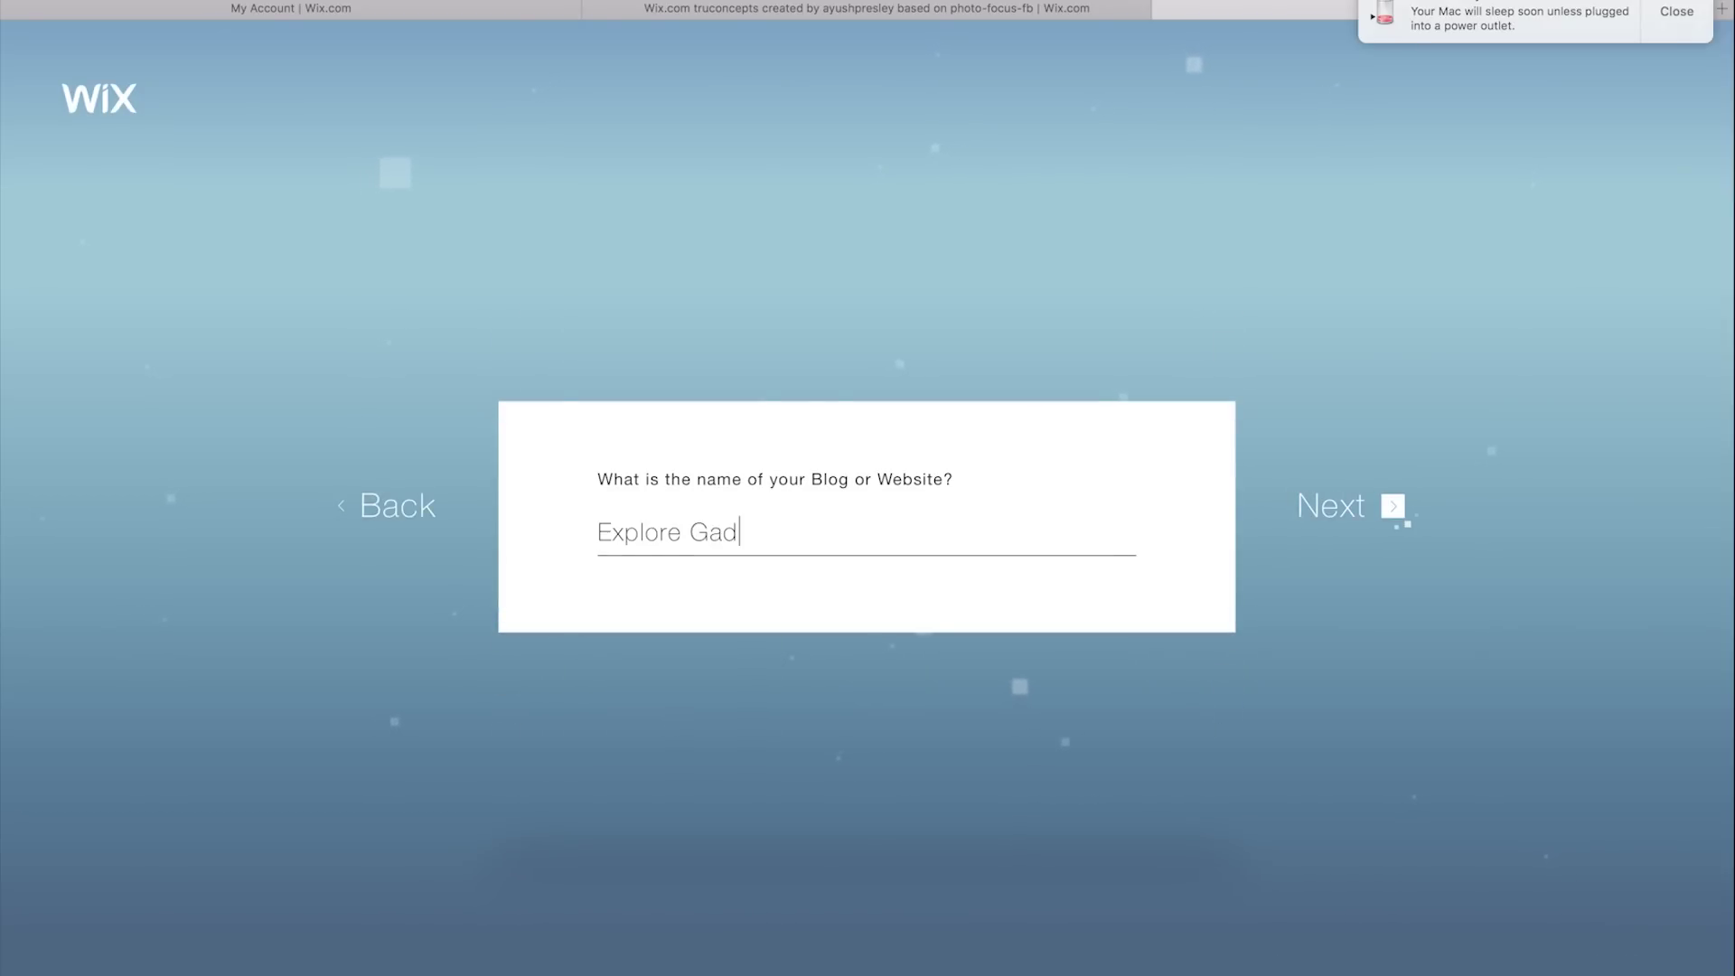
text(gets)
key(Return)
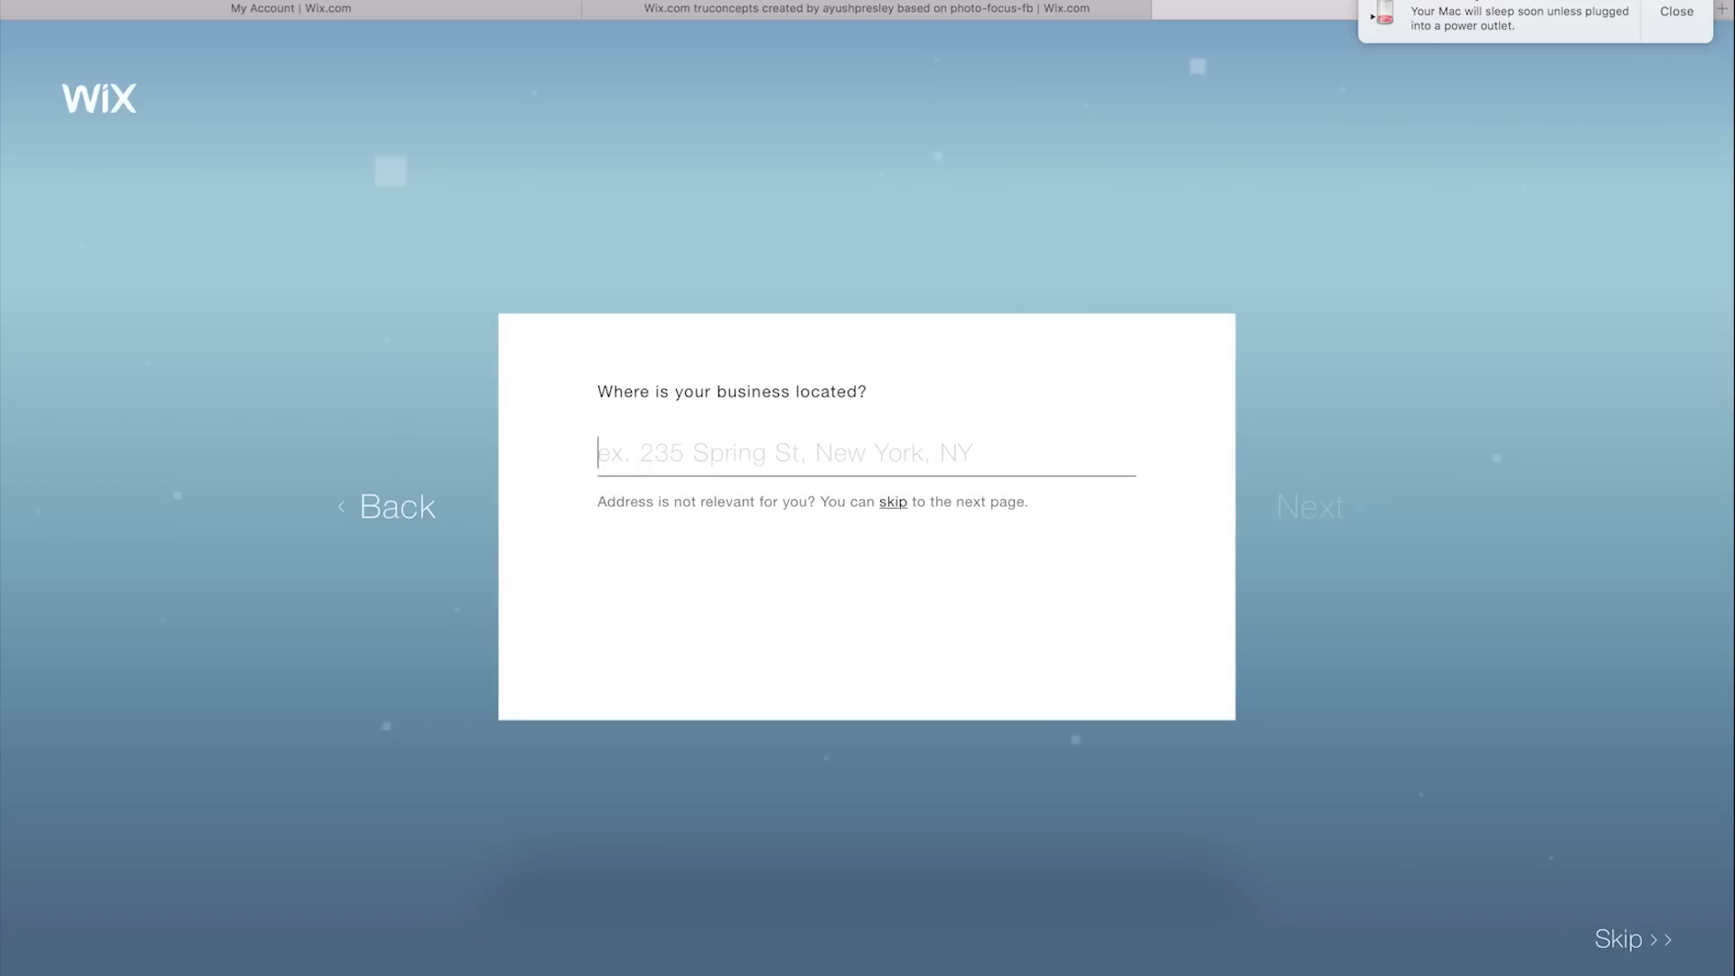
text(atlanta)
click(678, 507)
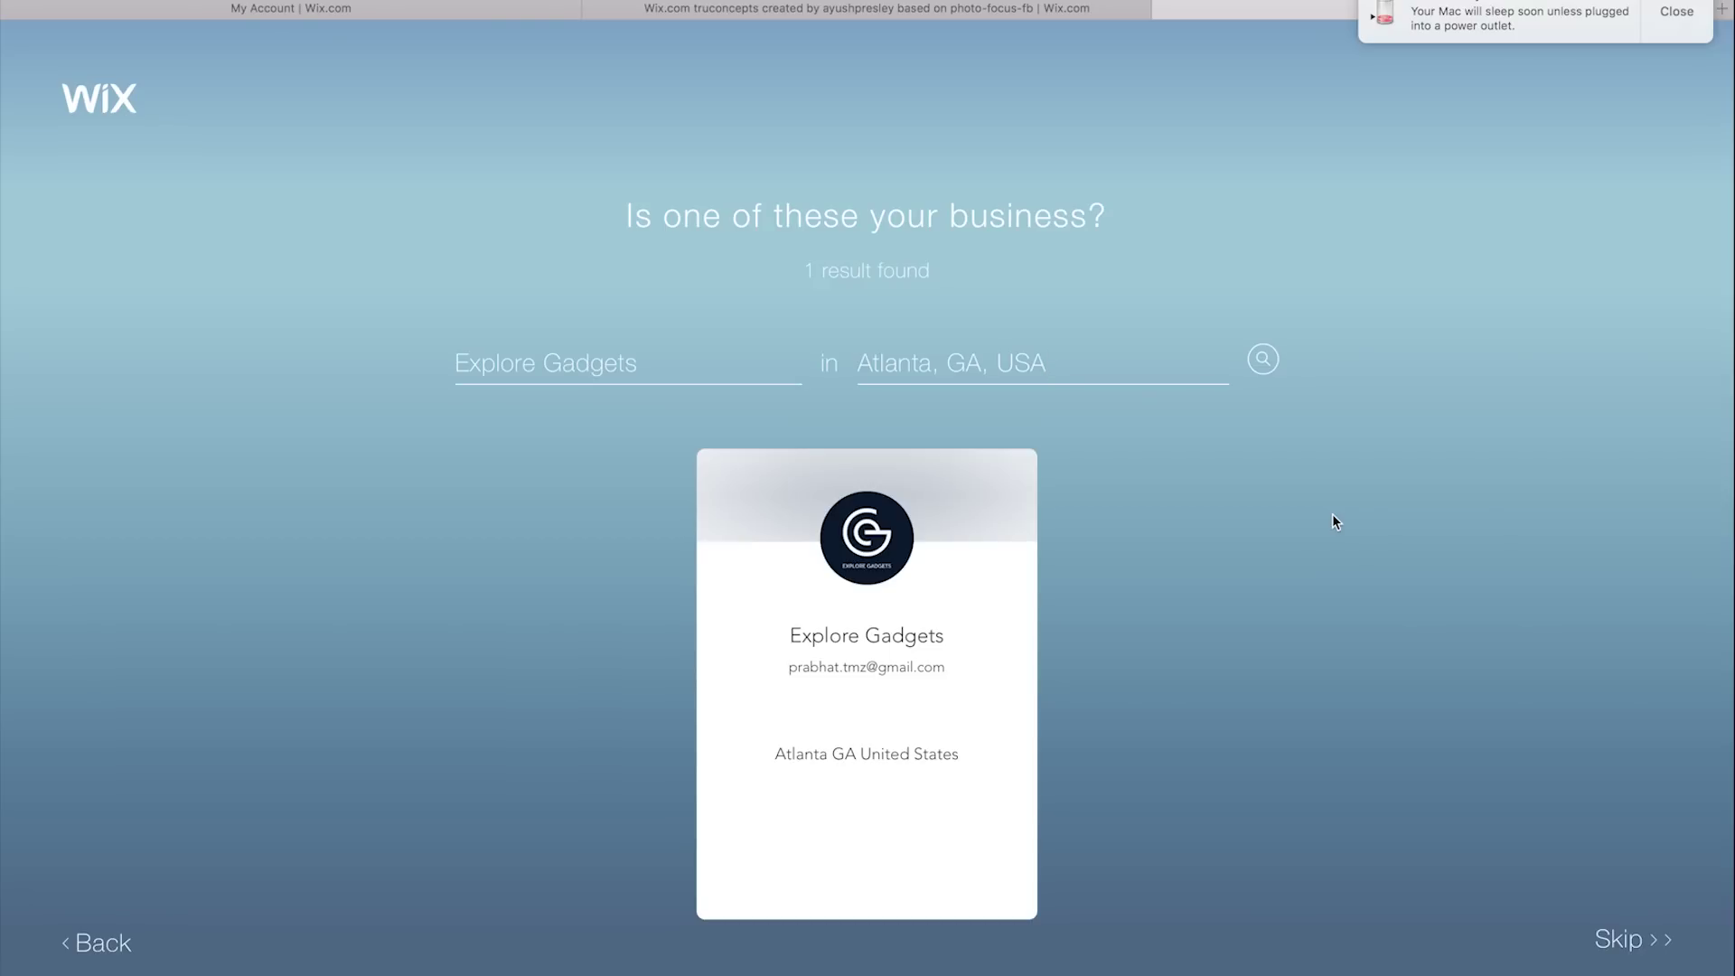
Use the matching Explore Gadgets business listing, confirm its info, and start ADI's design process.
click(836, 571)
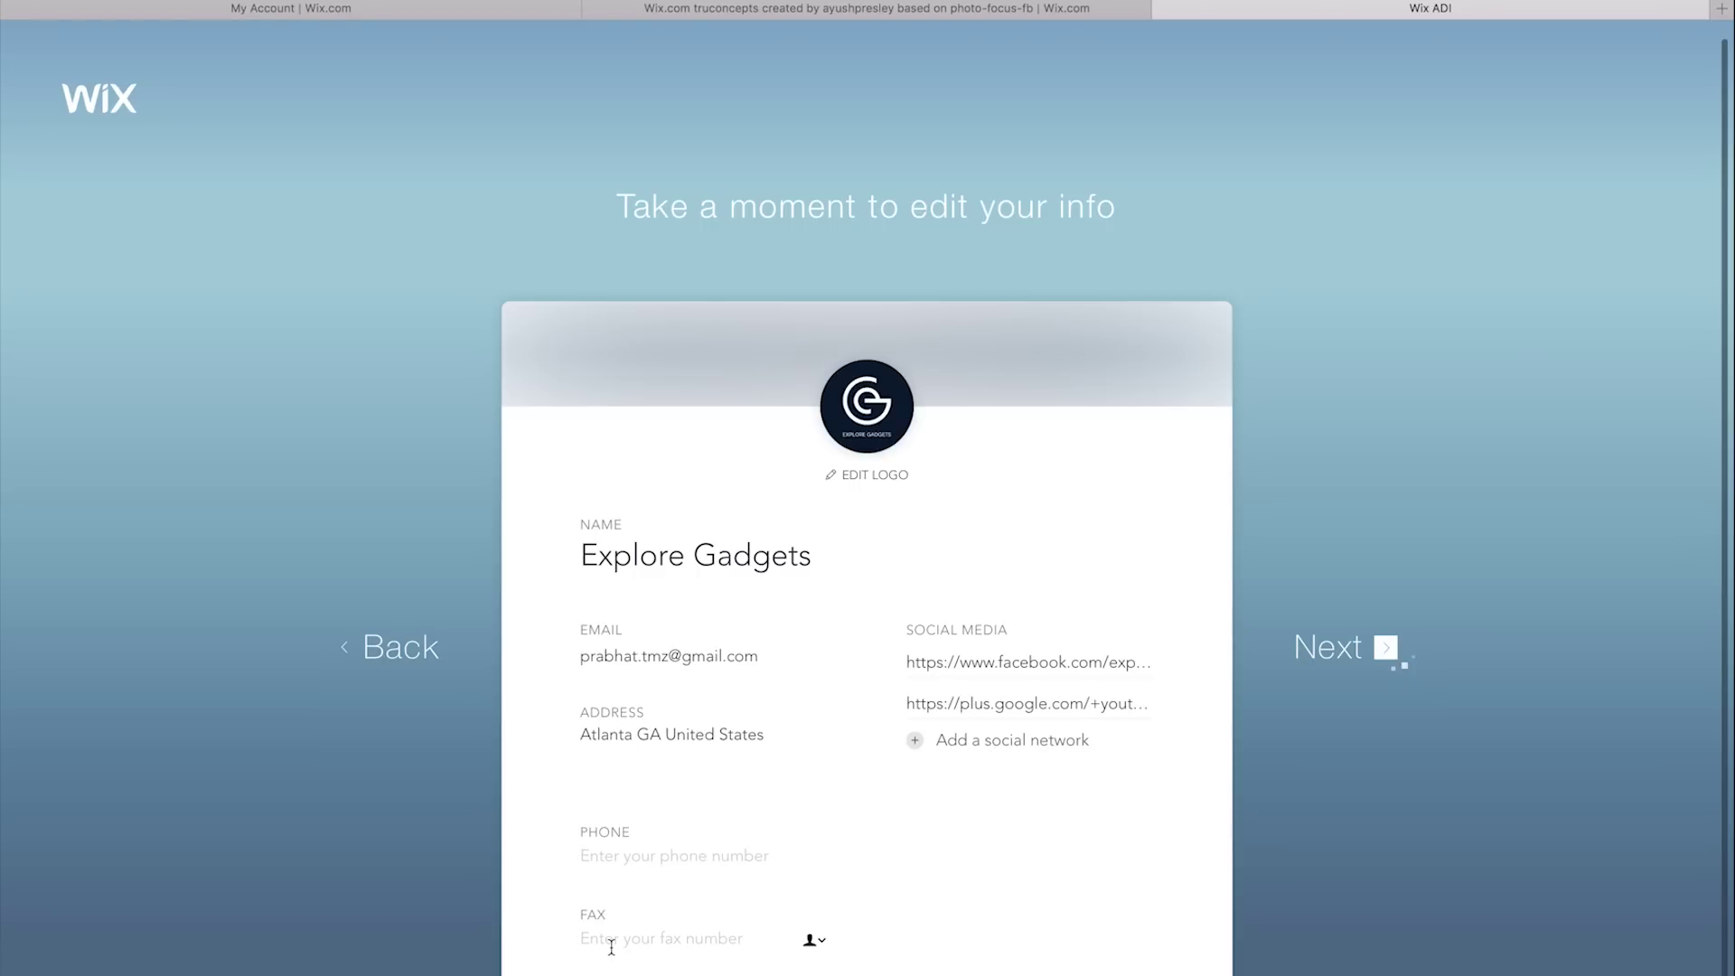
click(1355, 665)
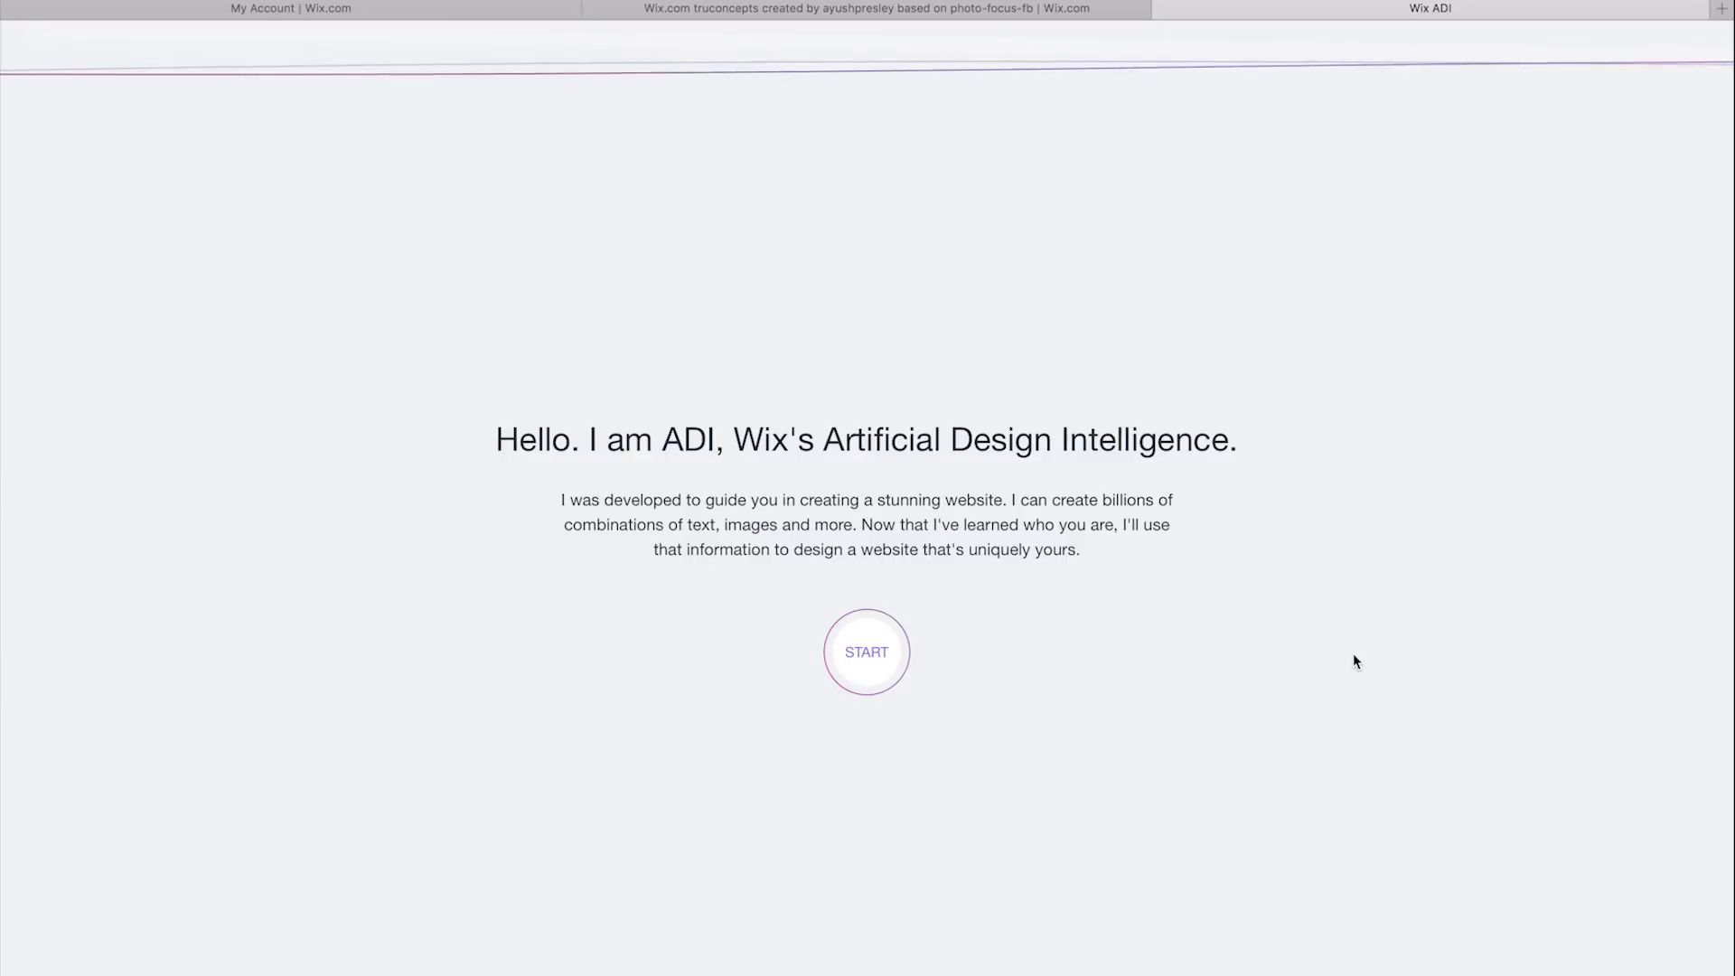
click(883, 692)
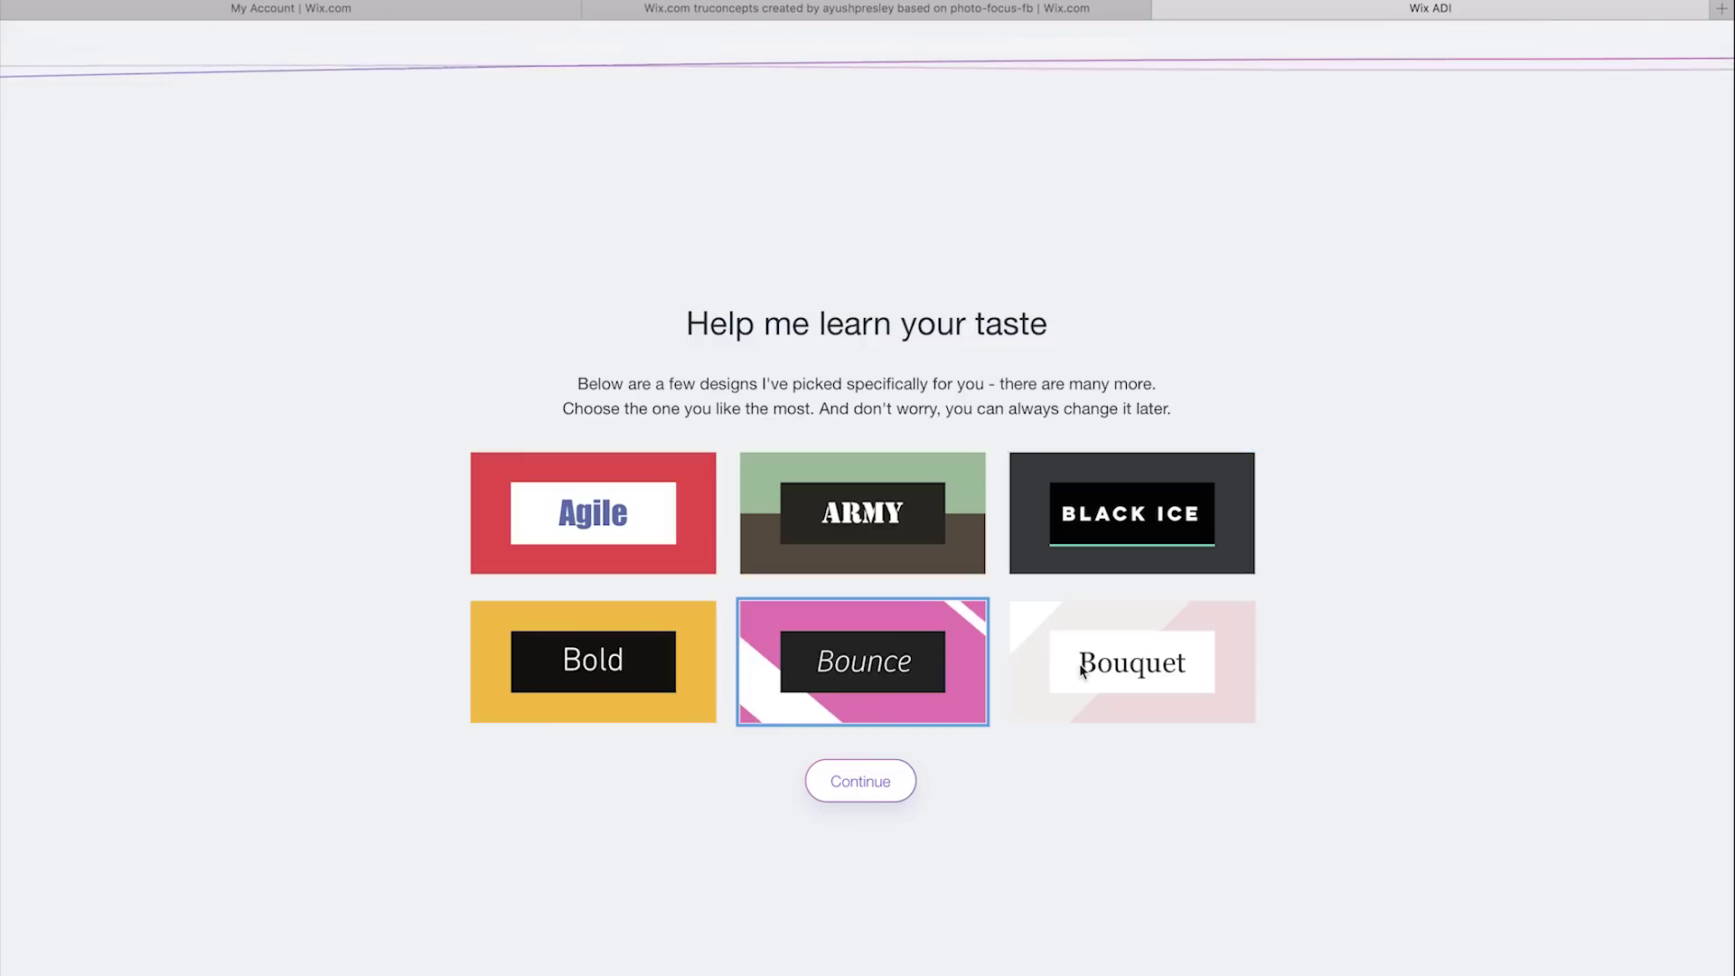
Pick the Bold design style and generate the Explore Gadgets homepage for review.
click(678, 696)
click(861, 783)
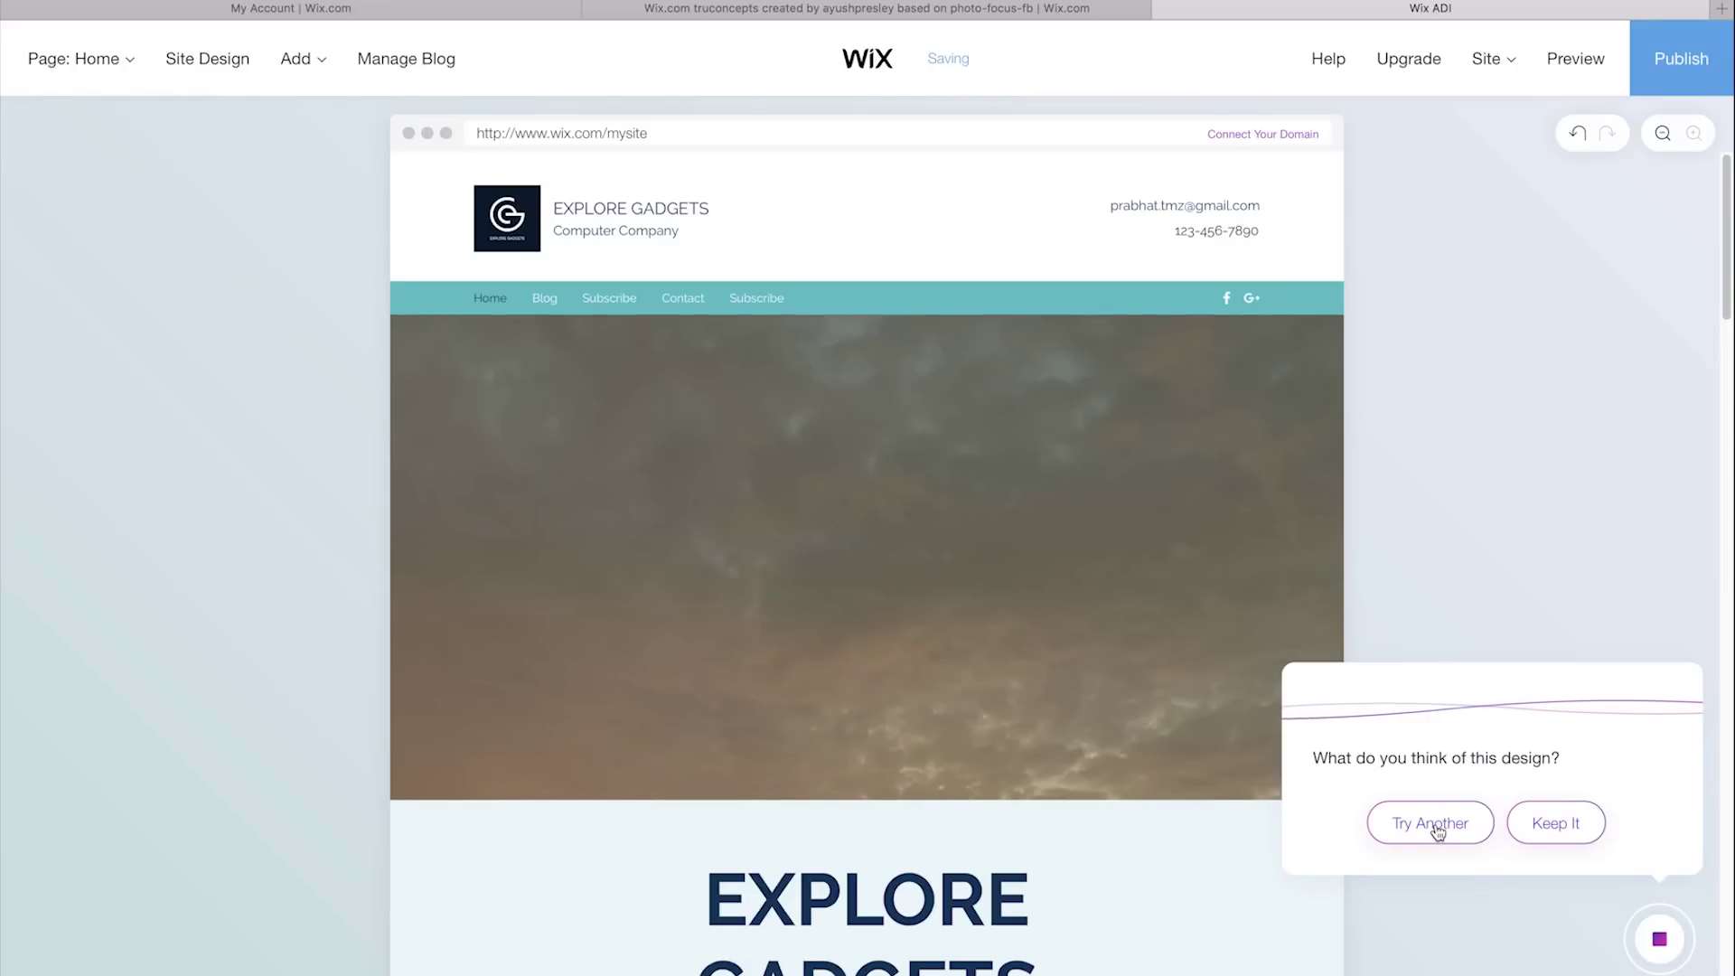
scroll(1321, 533, down, 9)
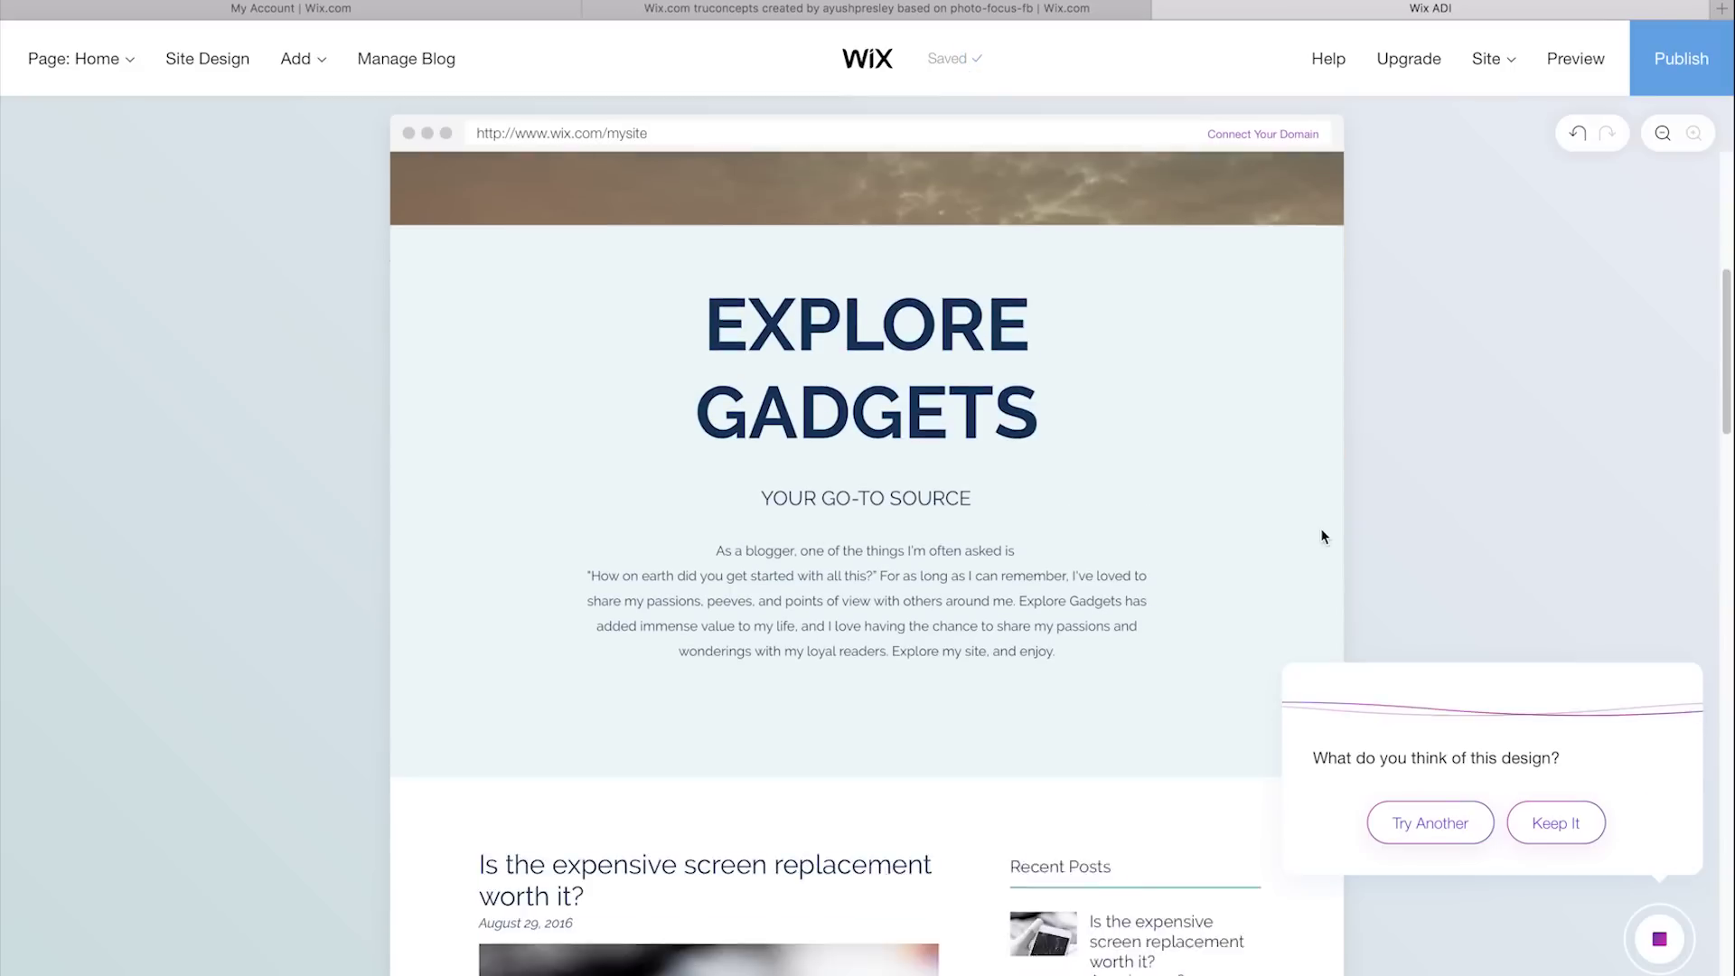
scroll(1320, 536, up, 3)
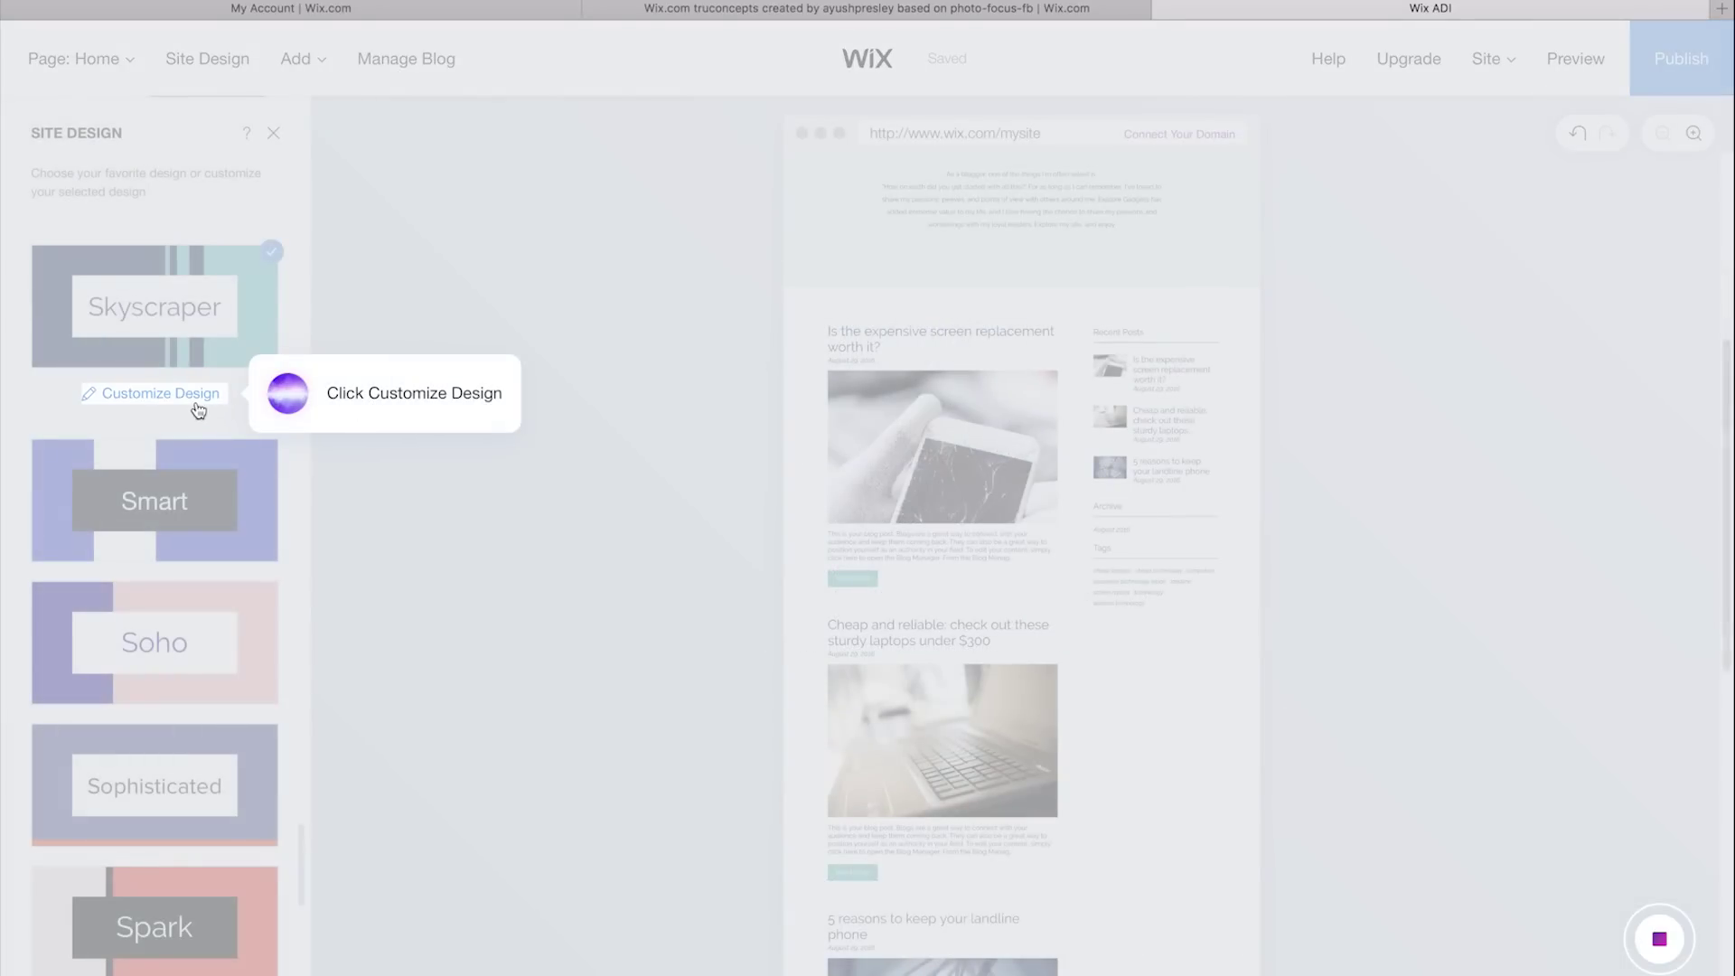
Recolour the Skyscraper design's heading section teal and bring up the Subscribe section layouts.
click(192, 398)
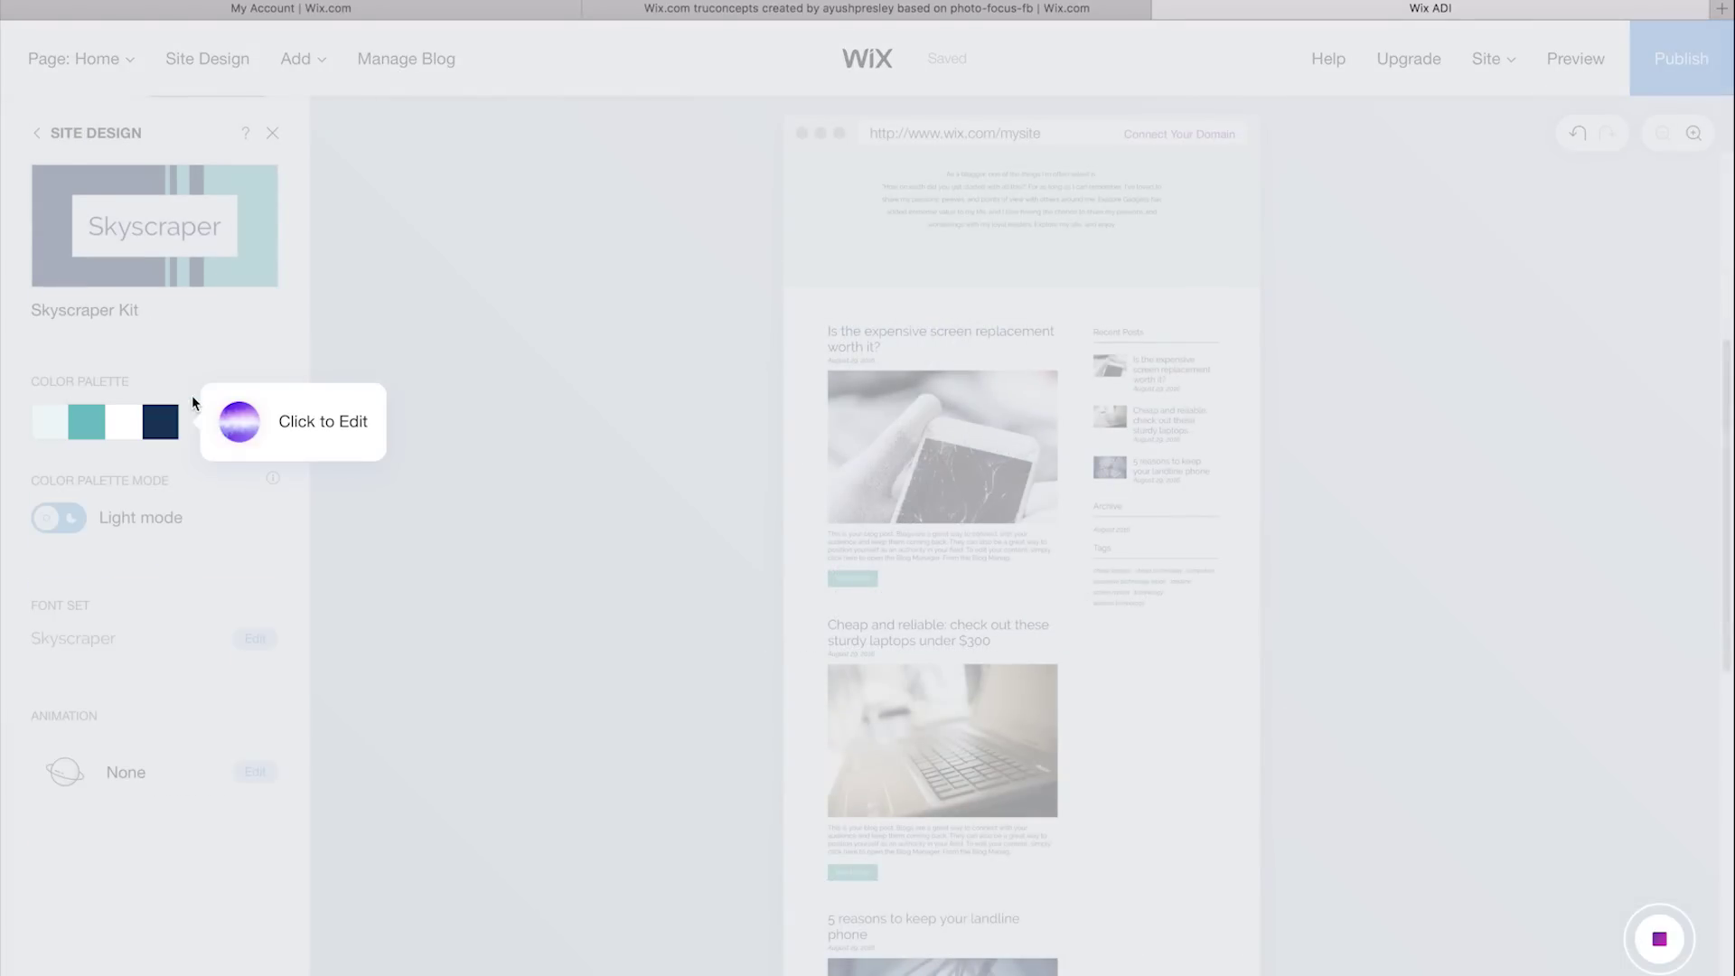
click(163, 432)
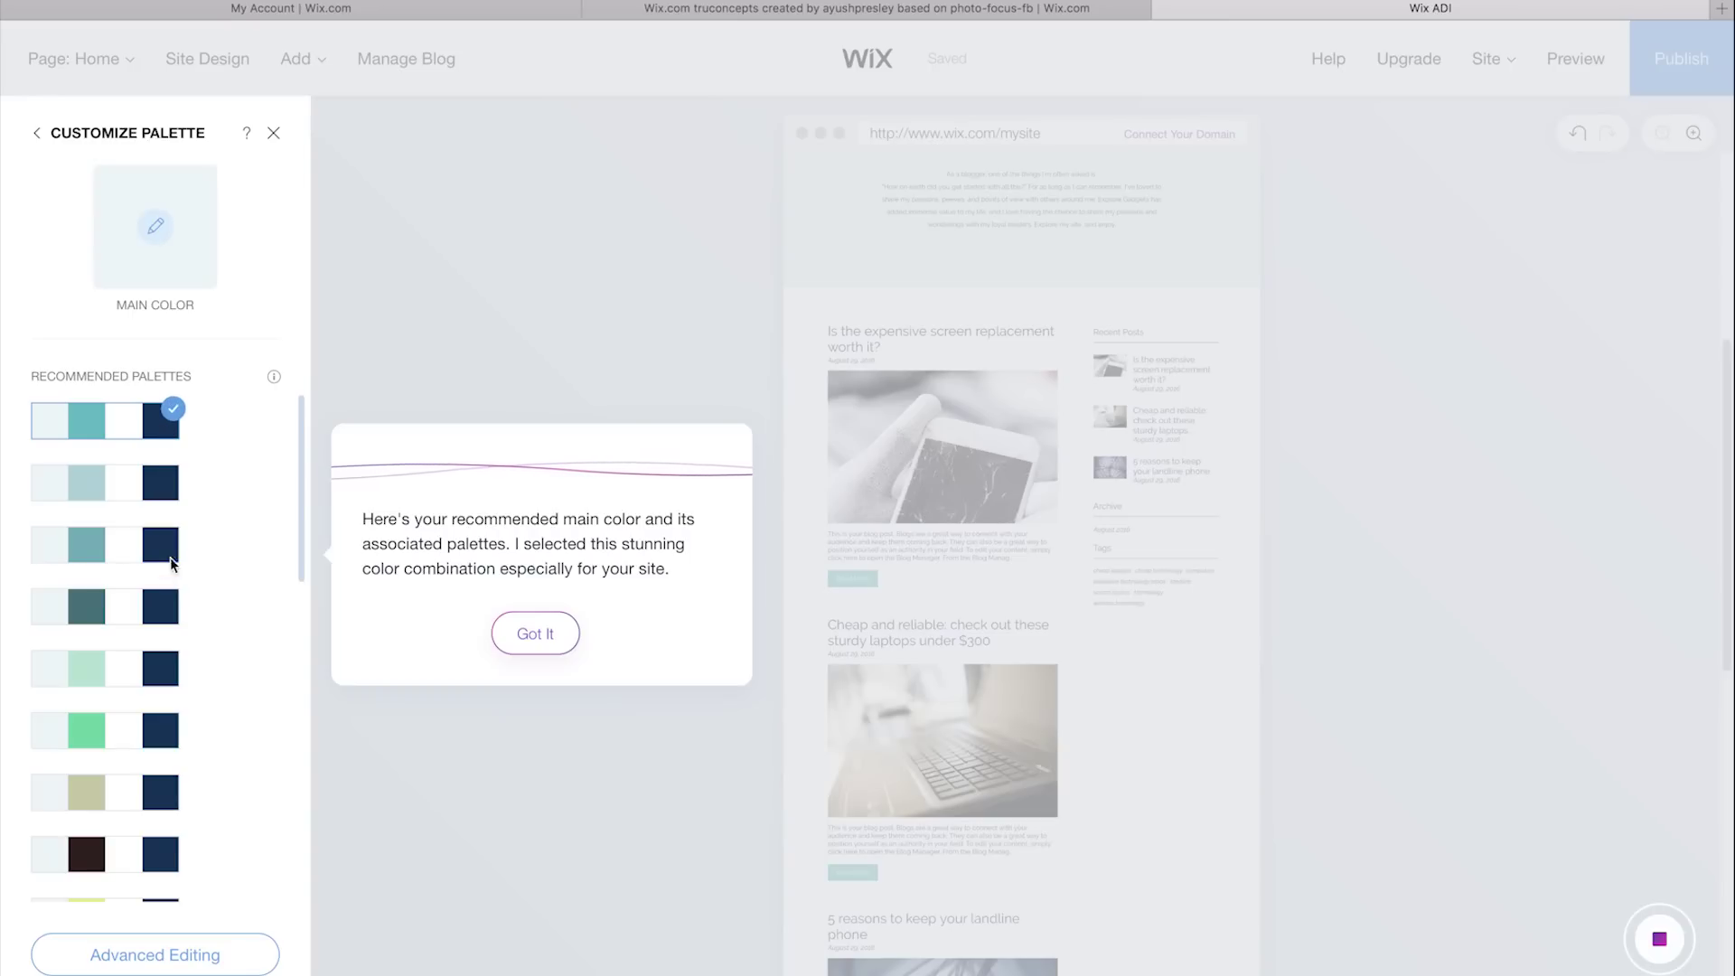
click(538, 635)
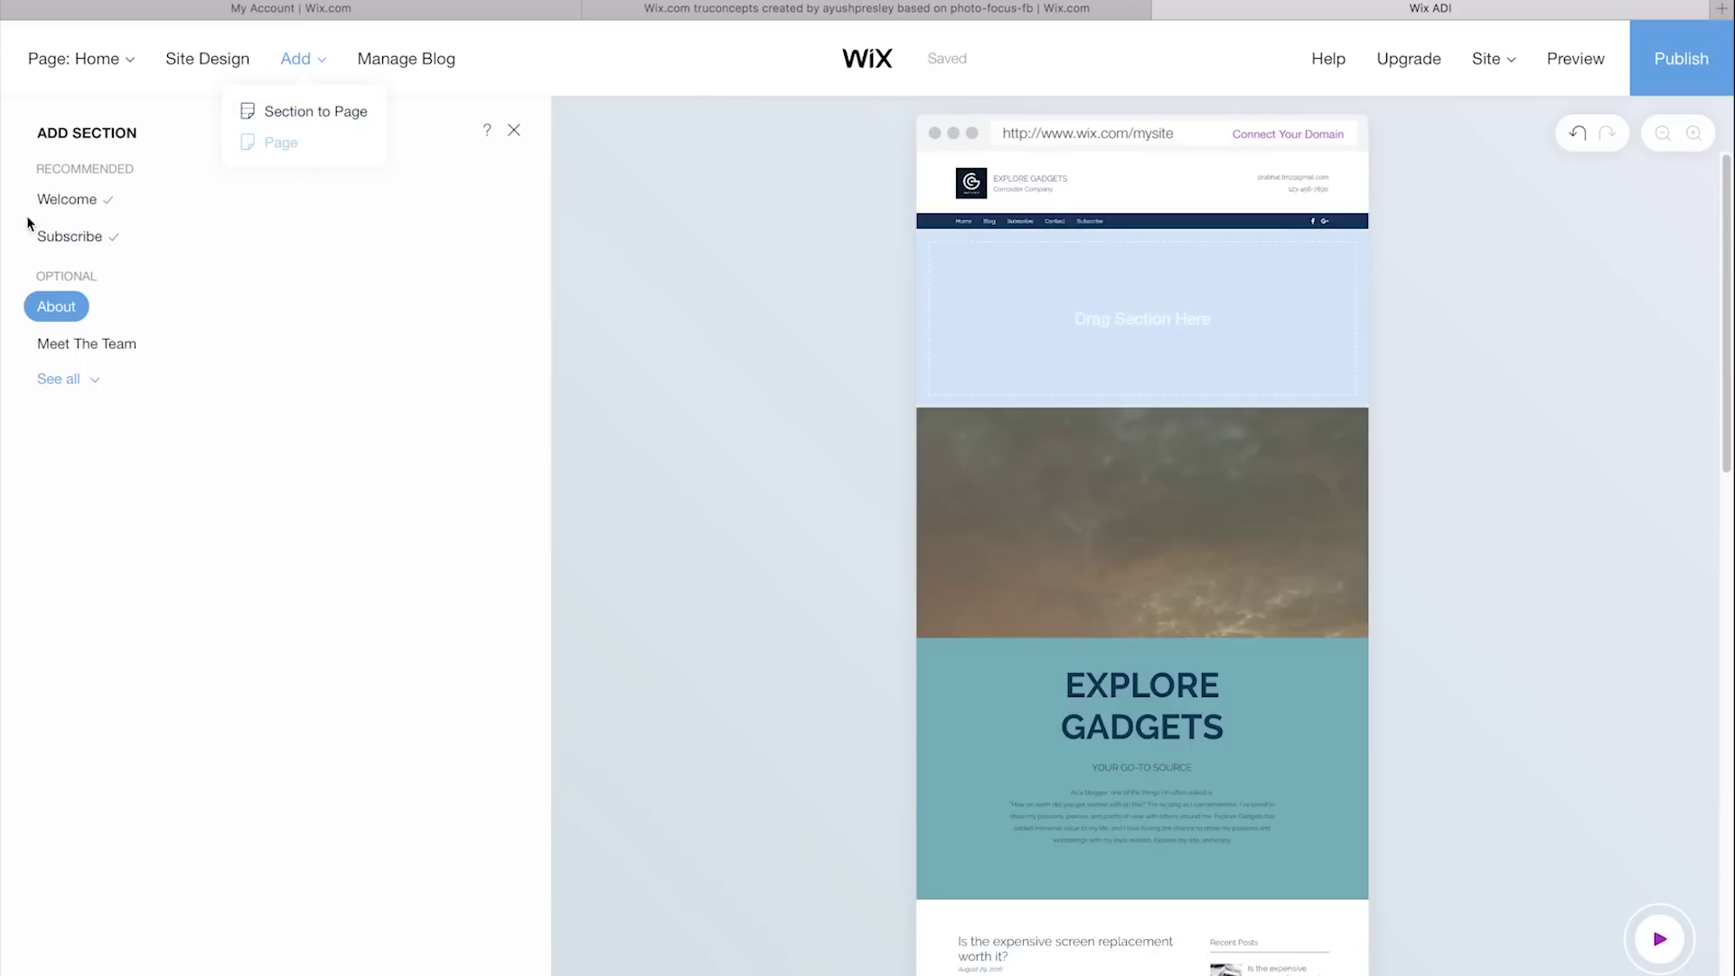
click(71, 240)
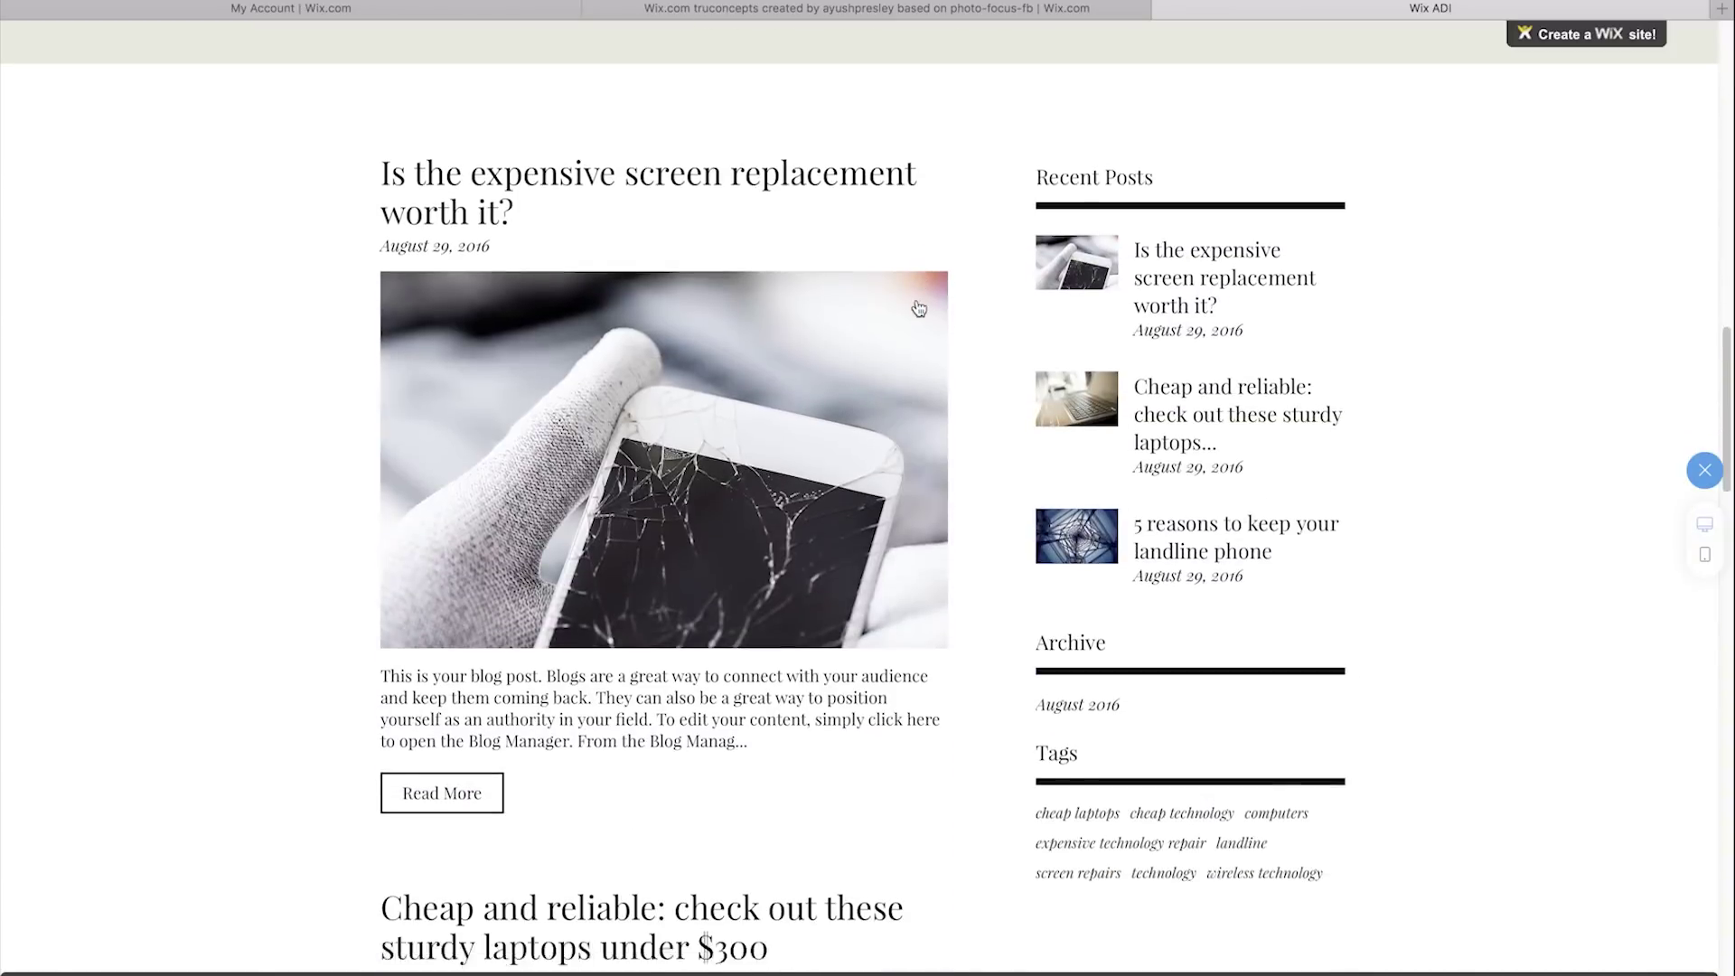
Scroll the Explore Gadgets preview down to the laptops-under-$300 post.
scroll(918, 309, down, 5)
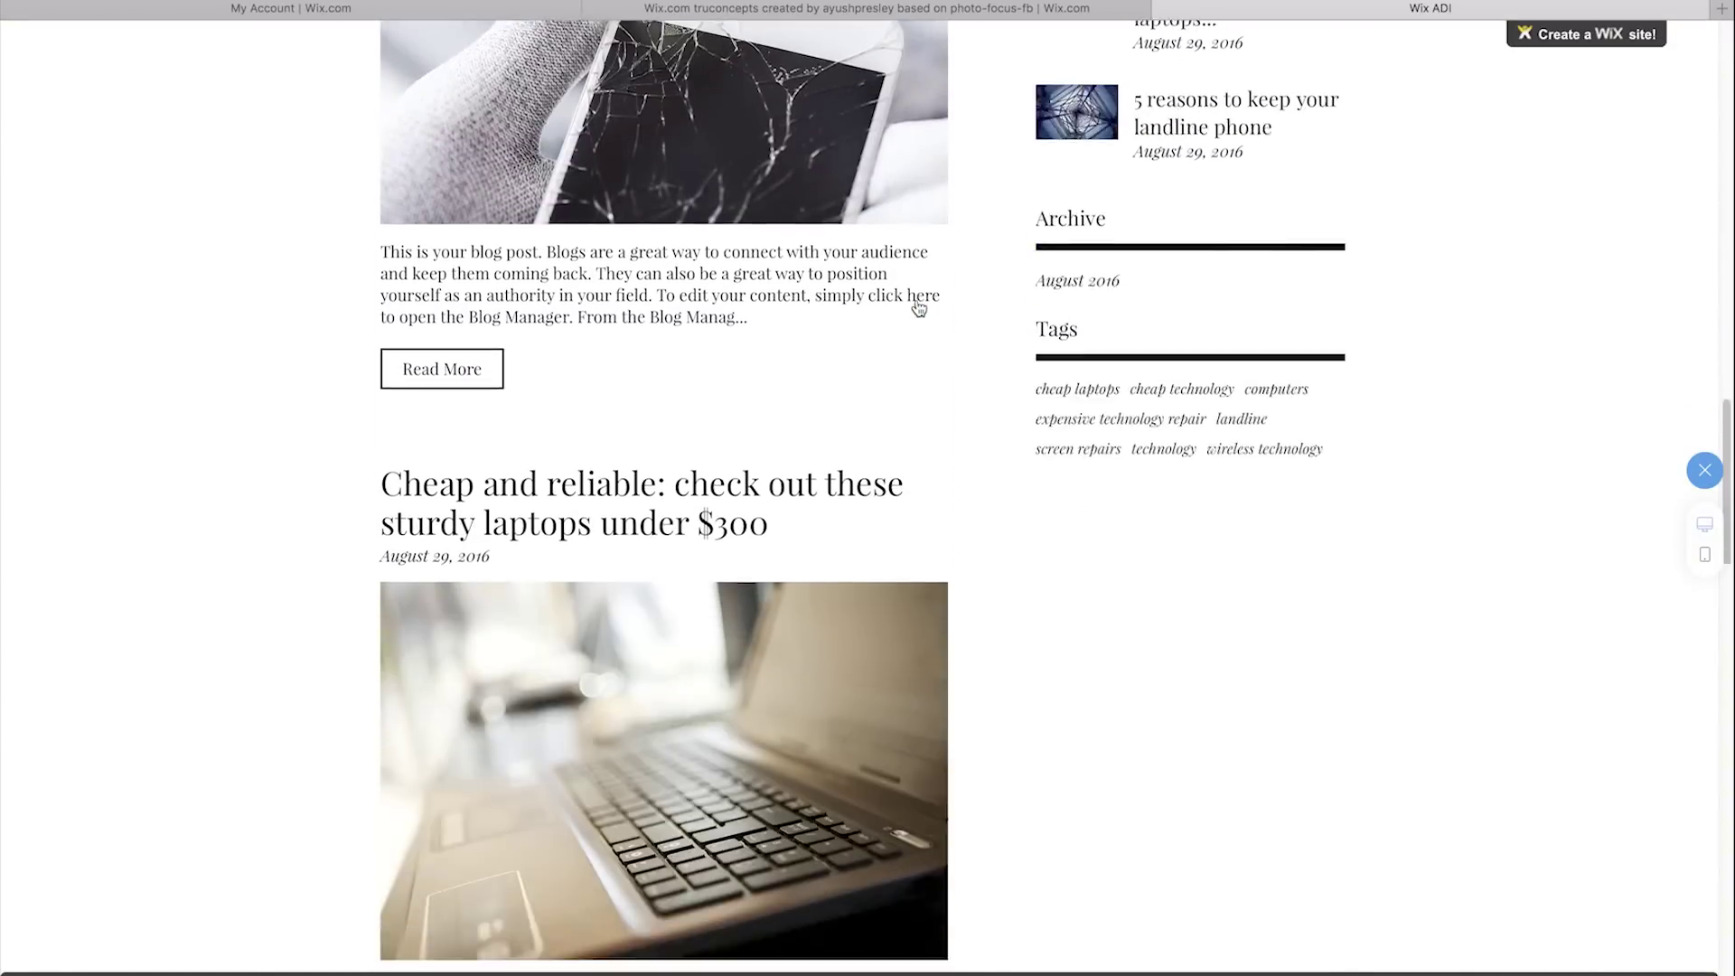
scroll(918, 309, down, 3)
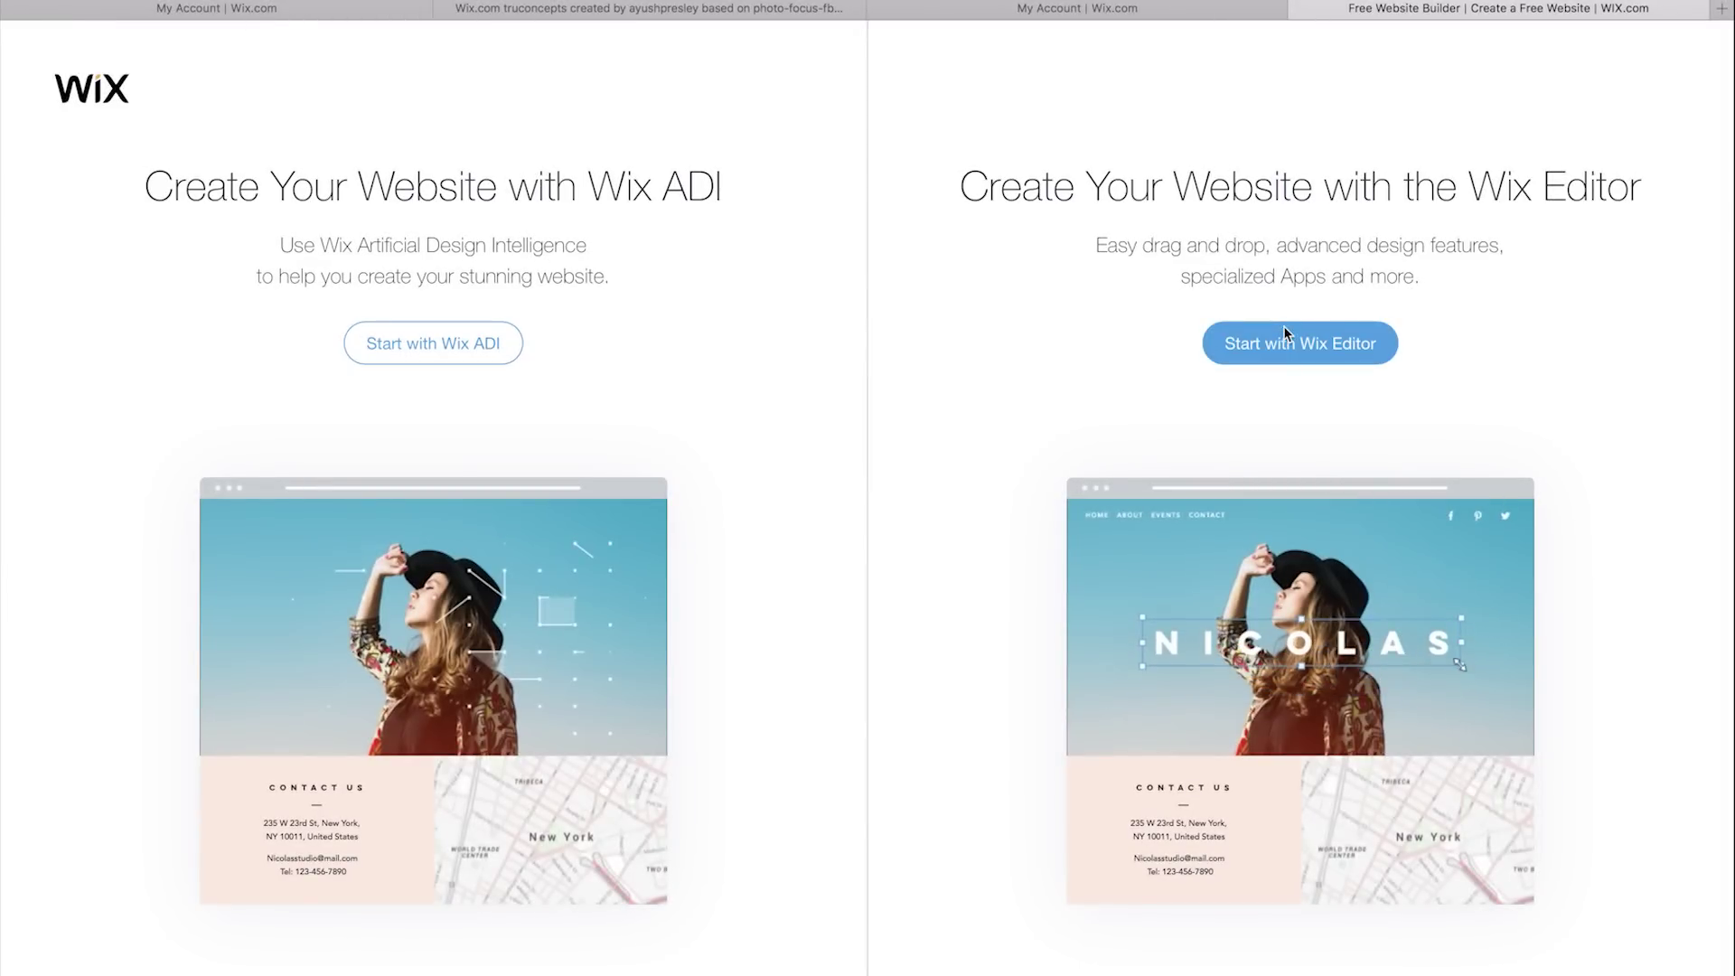
Start a Wix Editor site, browse Design portfolio templates, and open UX/UI Designer Resume.
click(1285, 331)
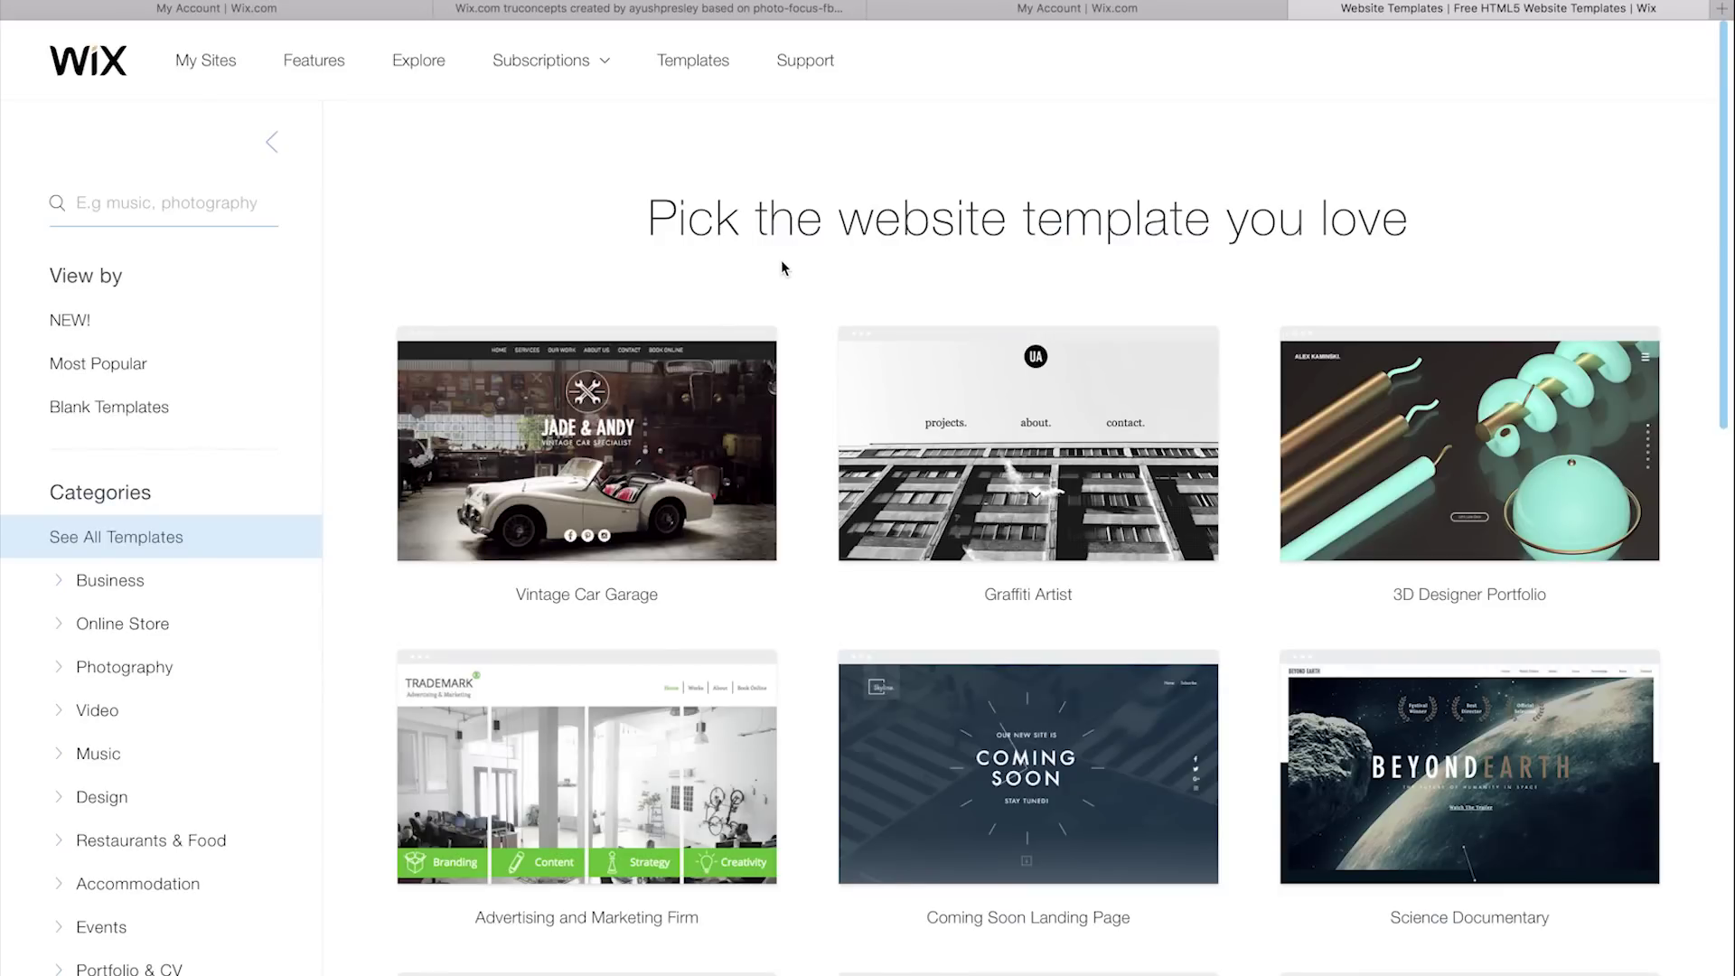
scroll(800, 257, down, 2)
scroll(800, 258, down, 3)
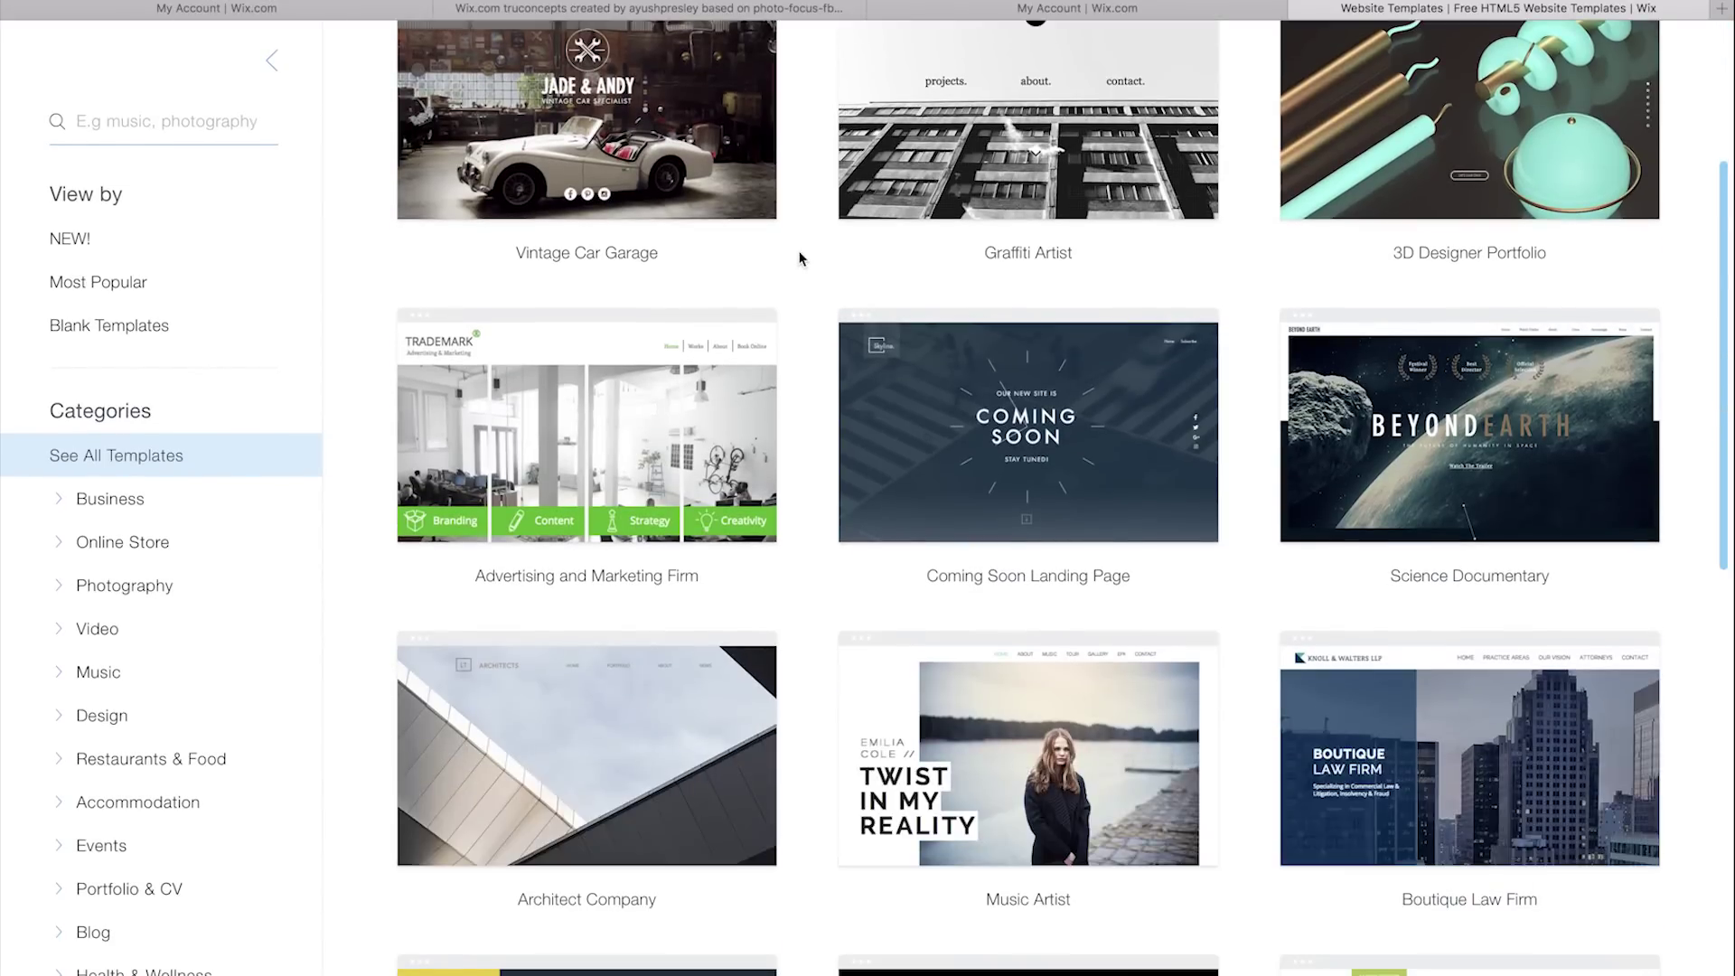
scroll(800, 258, down, 6)
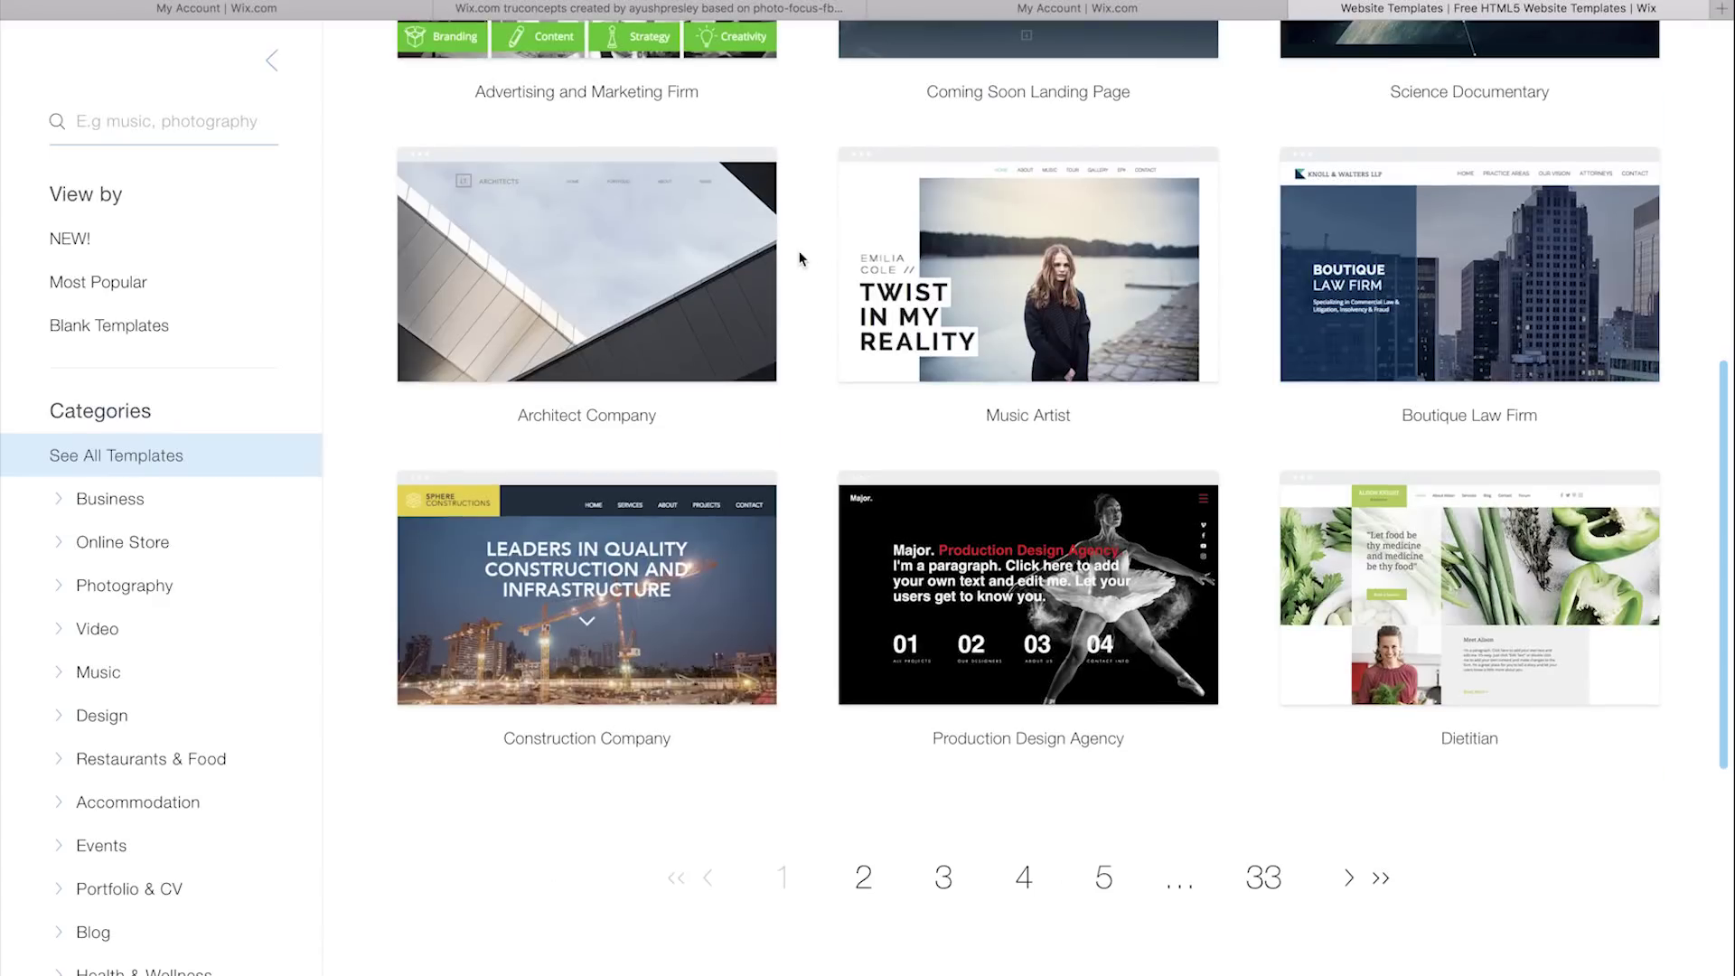
scroll(800, 259, down, 2)
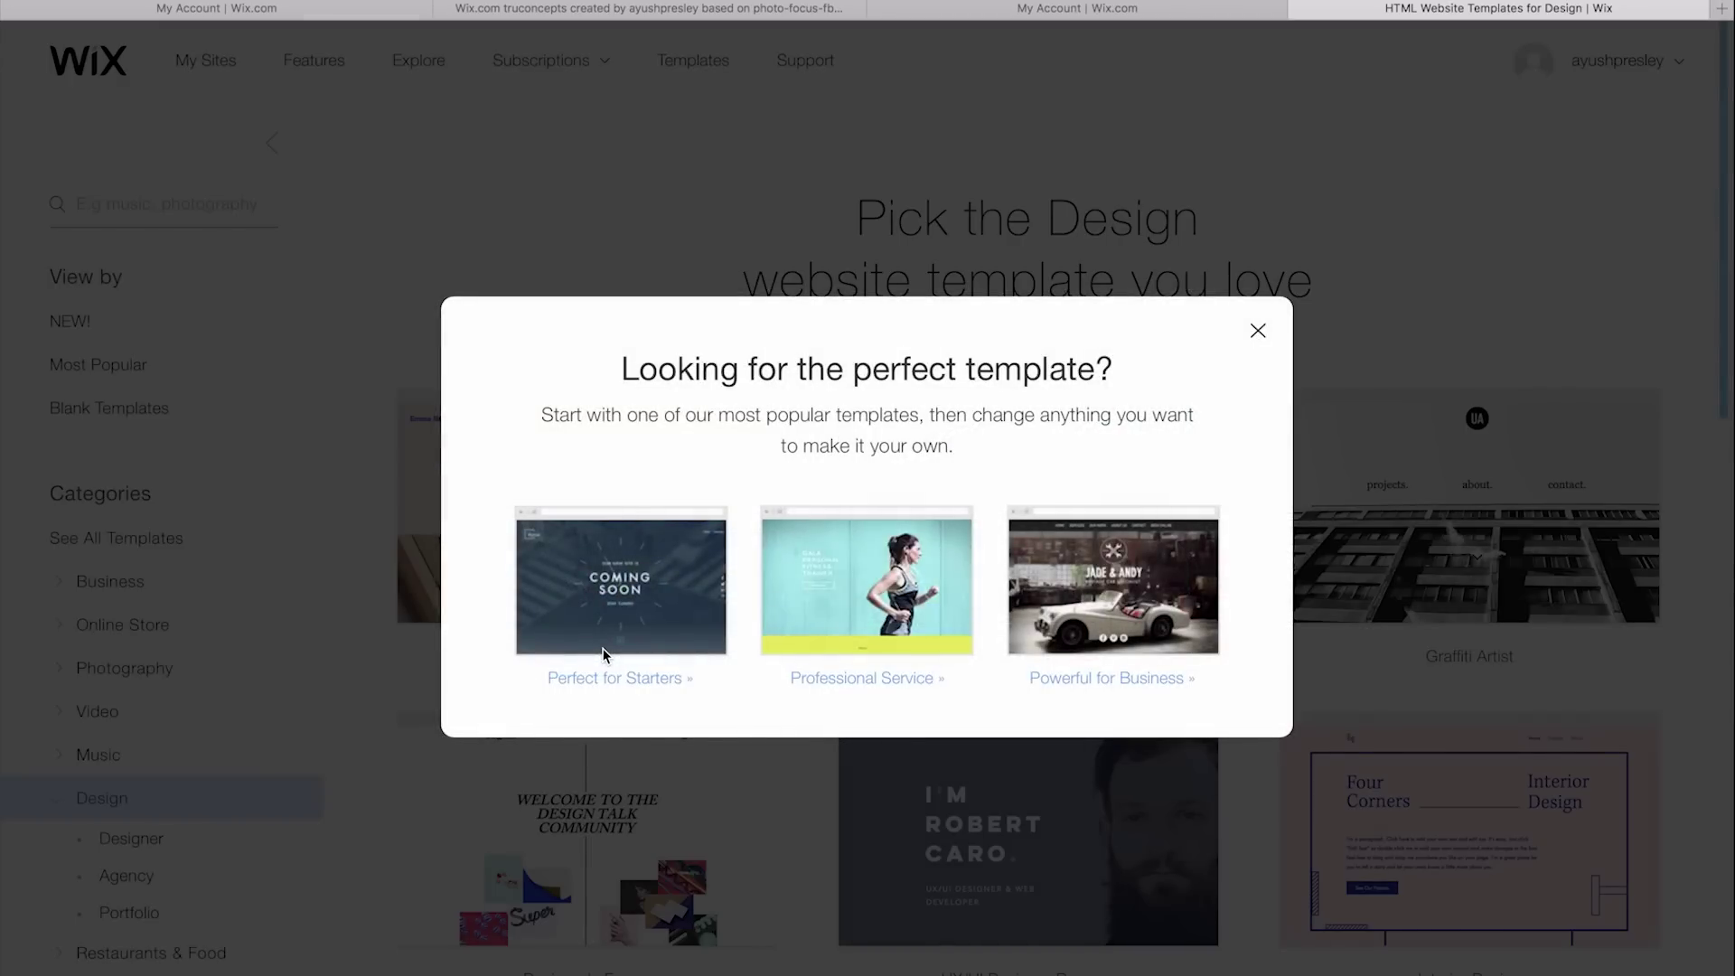
click(1258, 332)
scroll(1256, 339, down, 1)
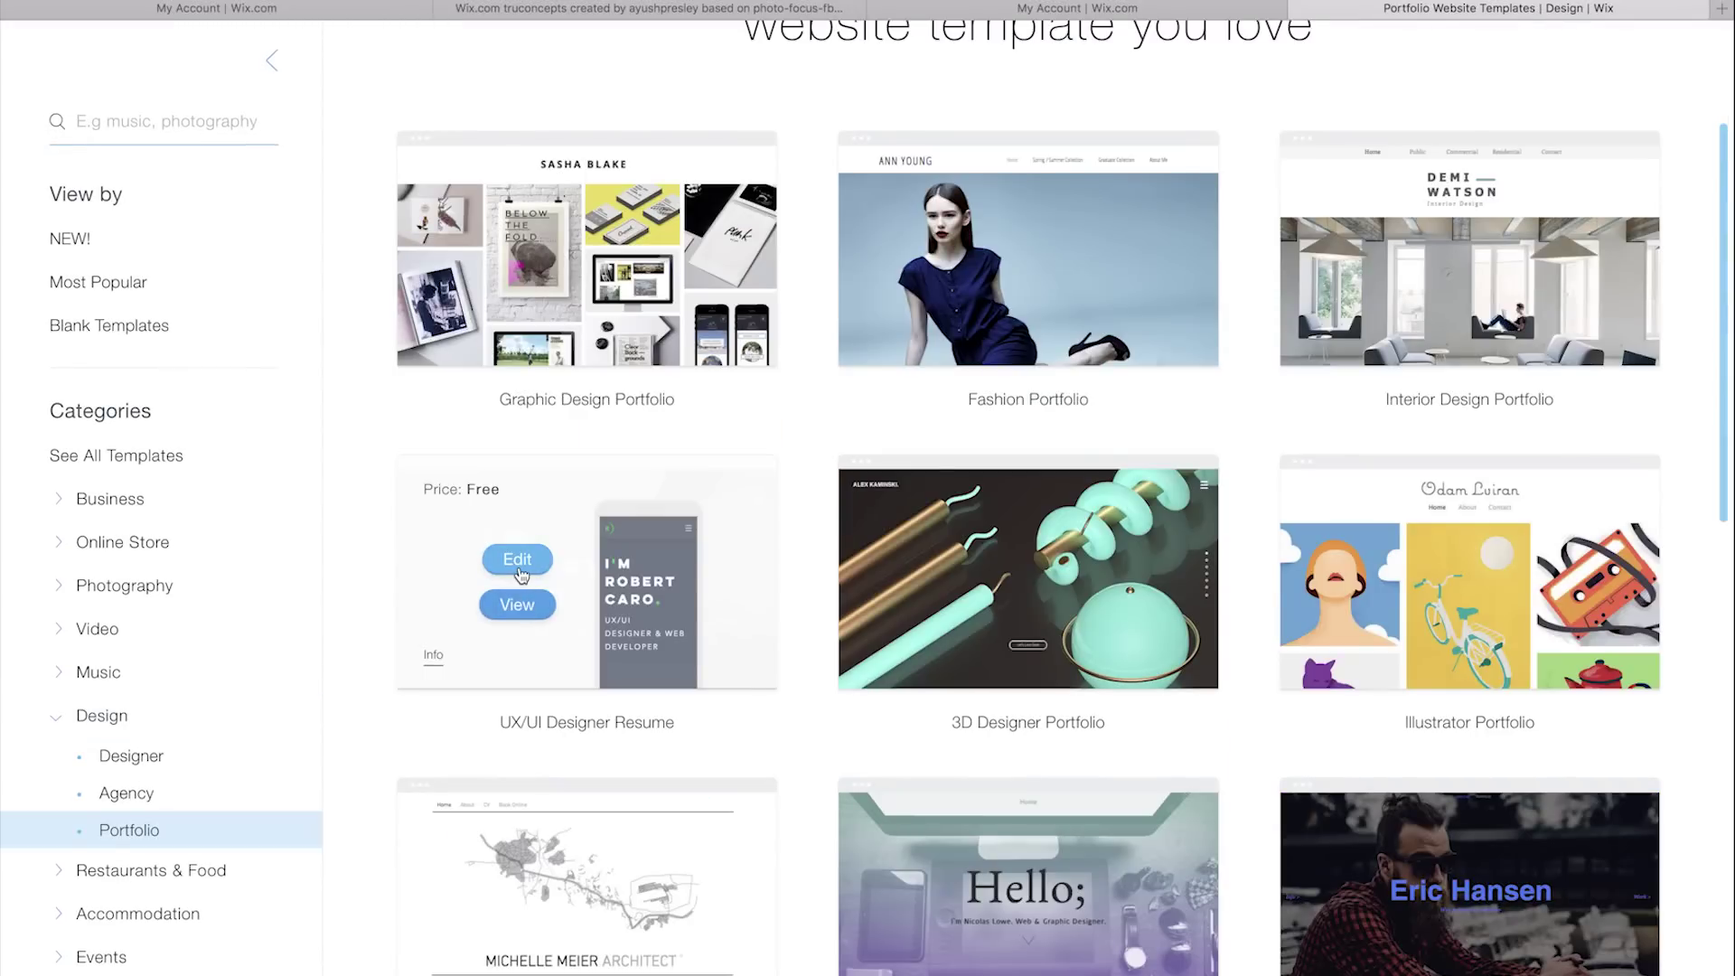
click(517, 561)
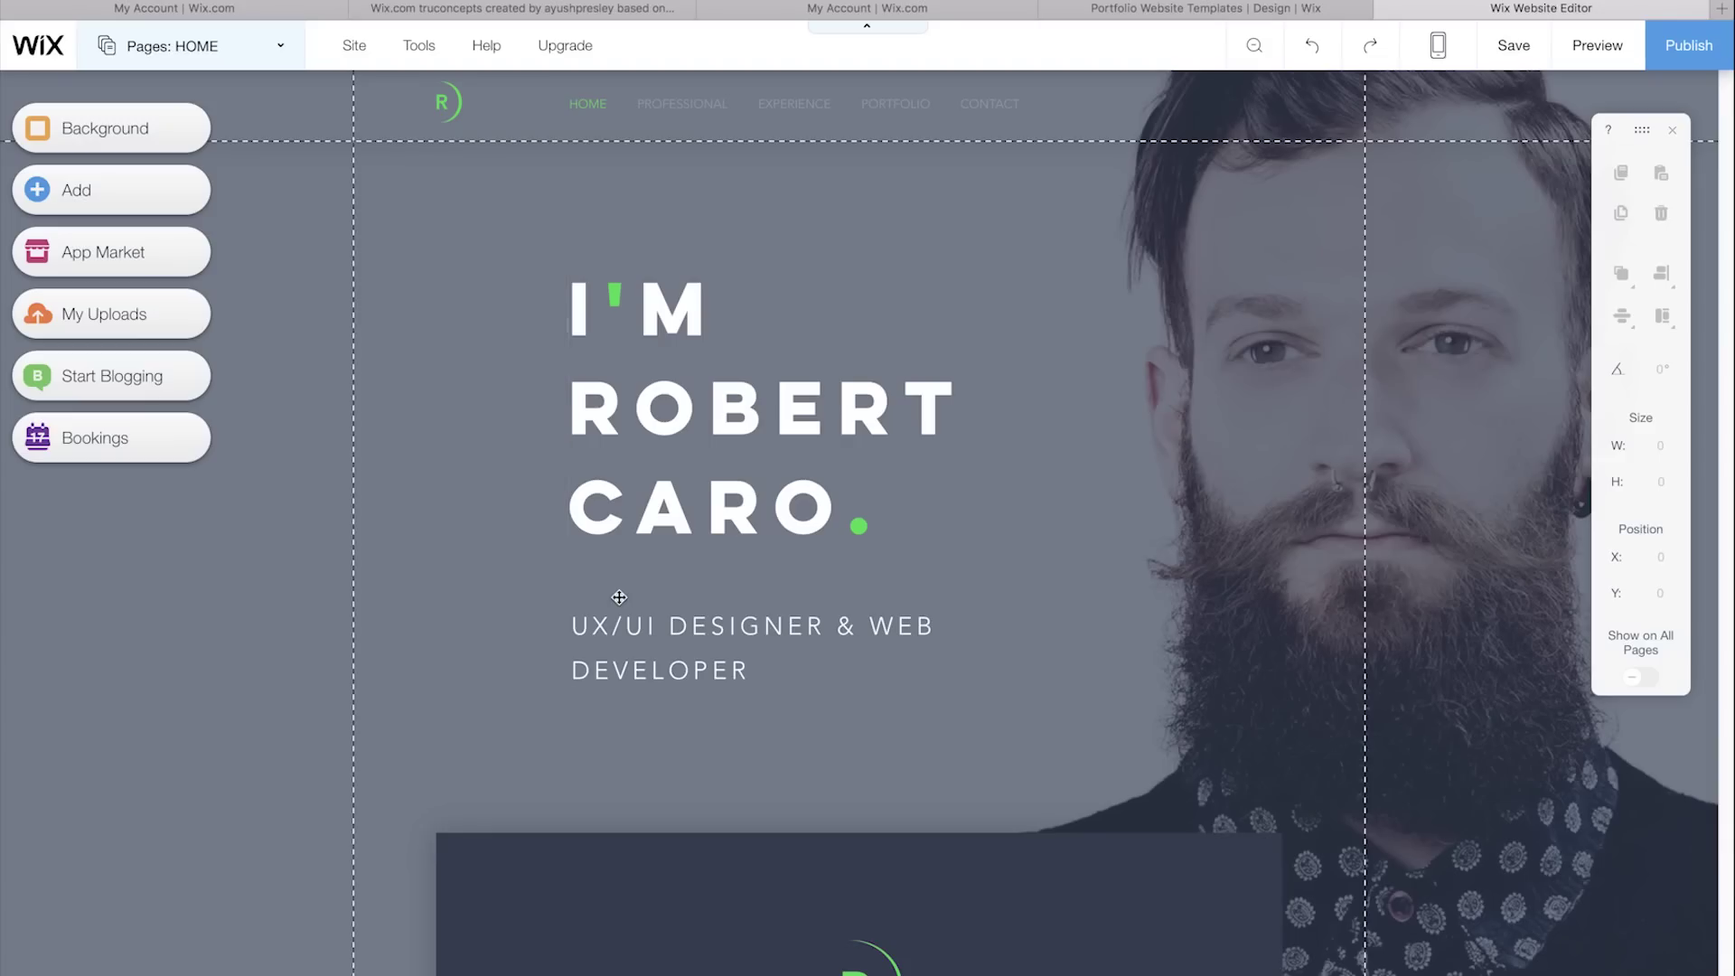
Swap the resume template's header strip background from Wheat Field to the Tiger video.
scroll(619, 597, down, 5)
scroll(524, 608, down, 5)
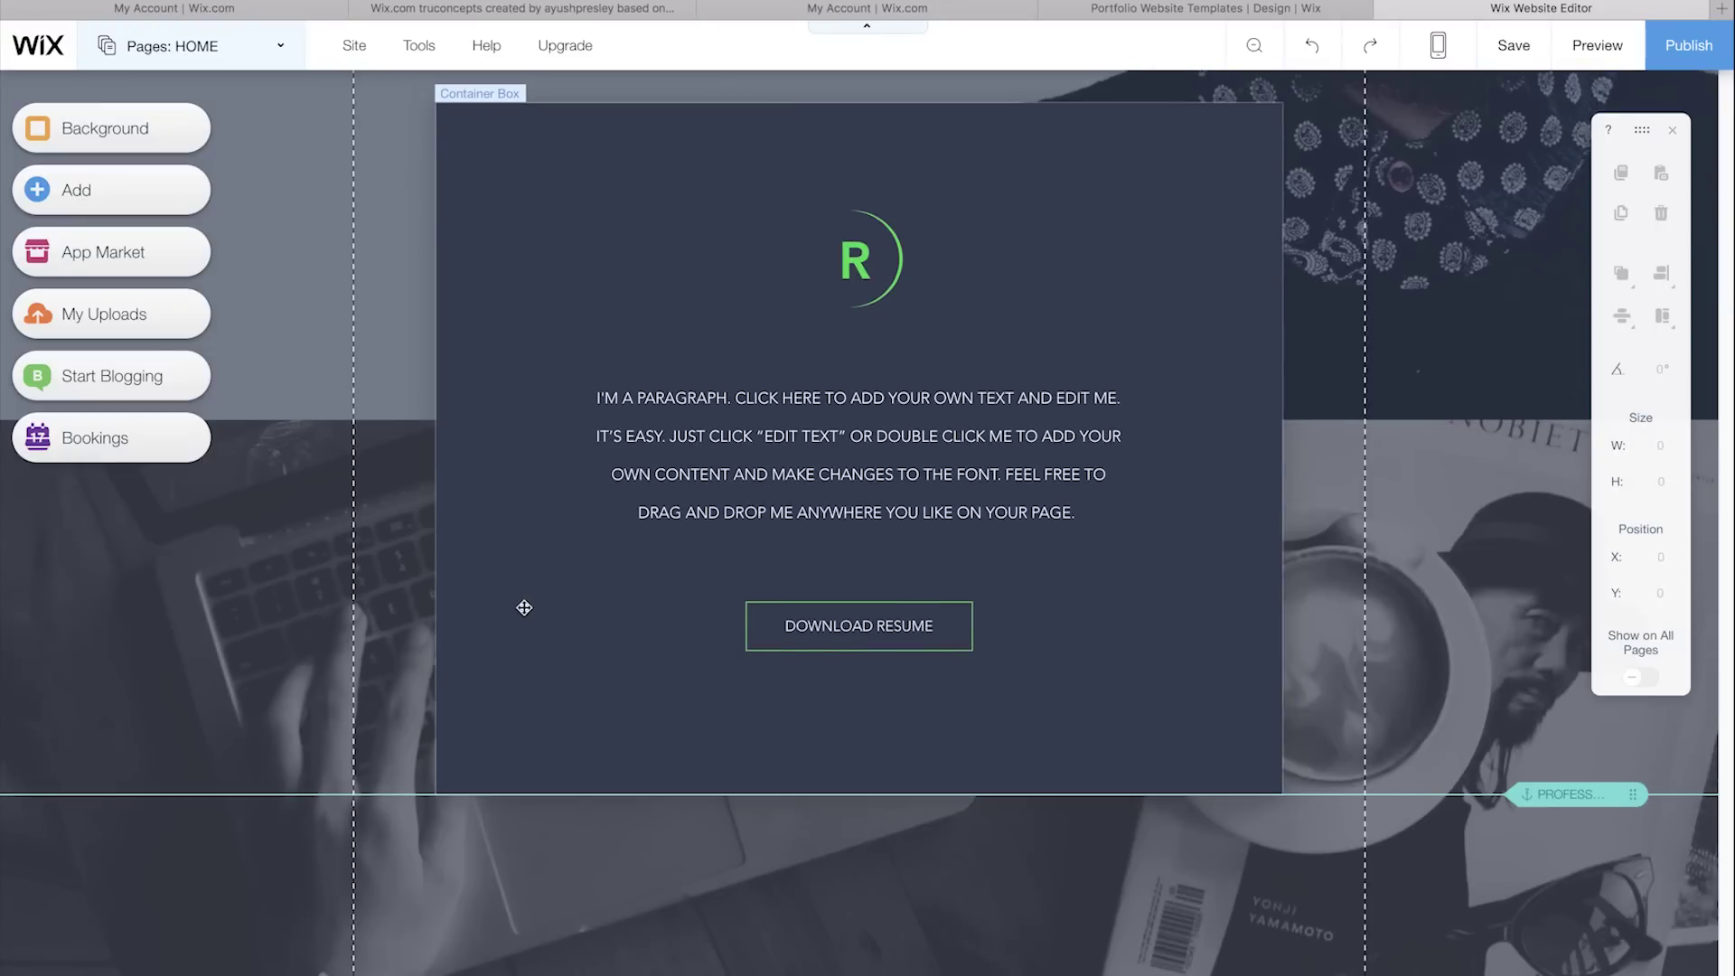
scroll(525, 608, up, 1)
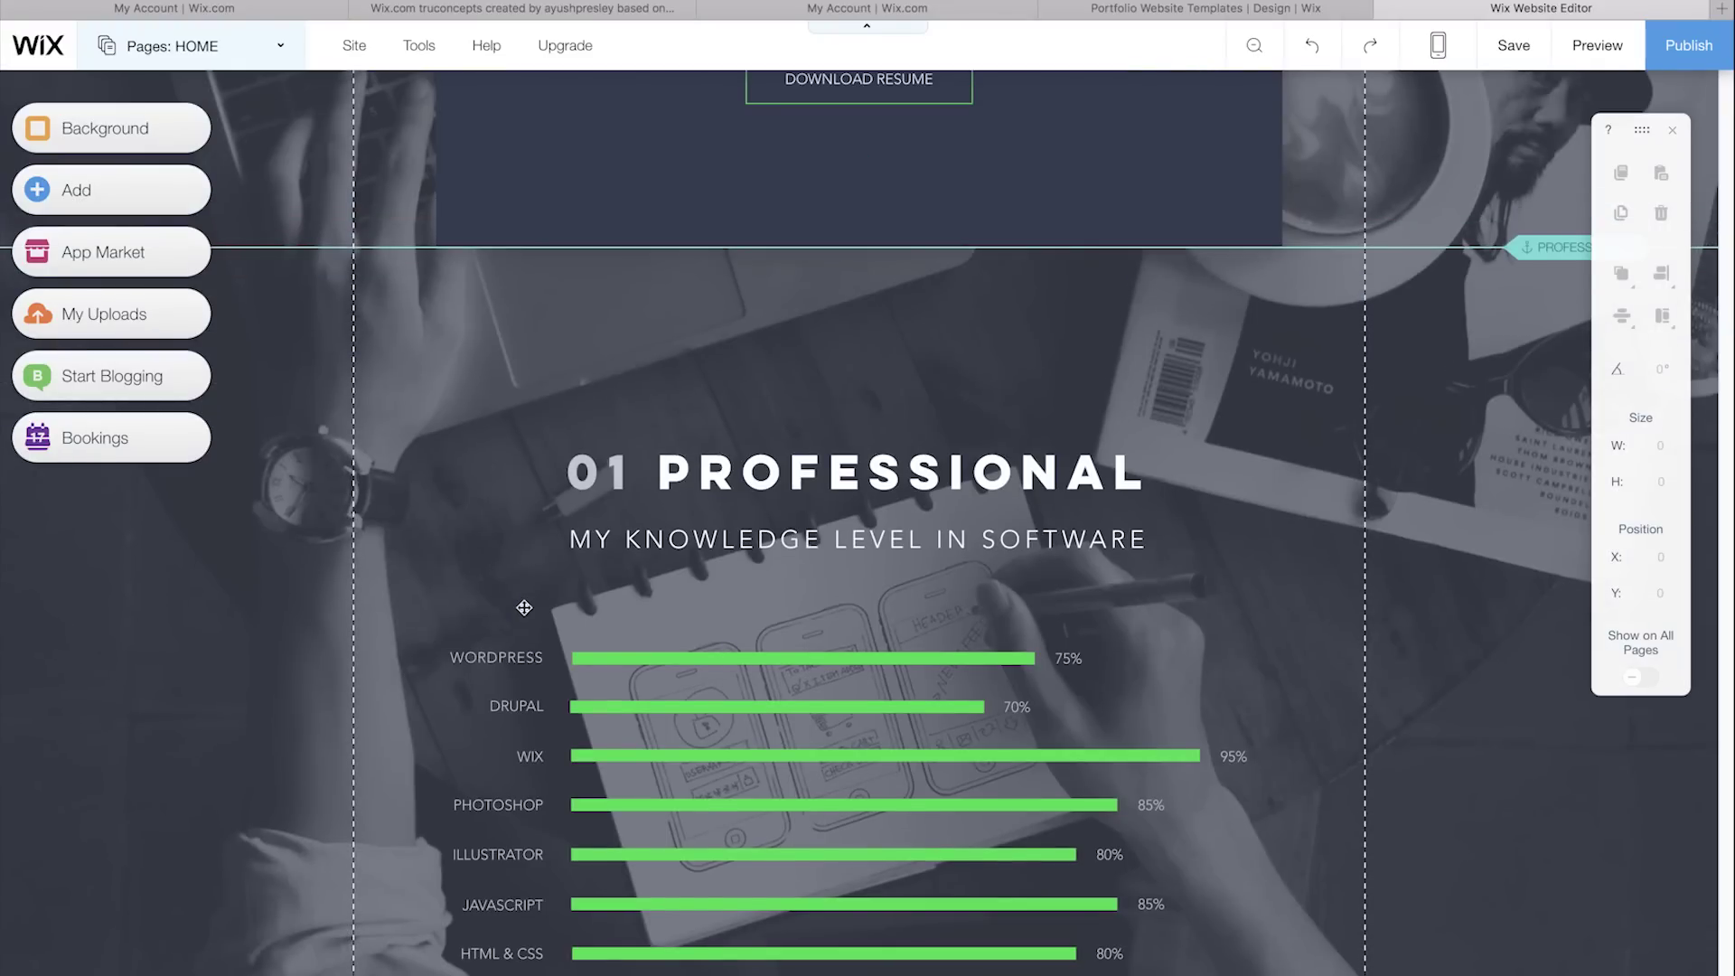
click(120, 133)
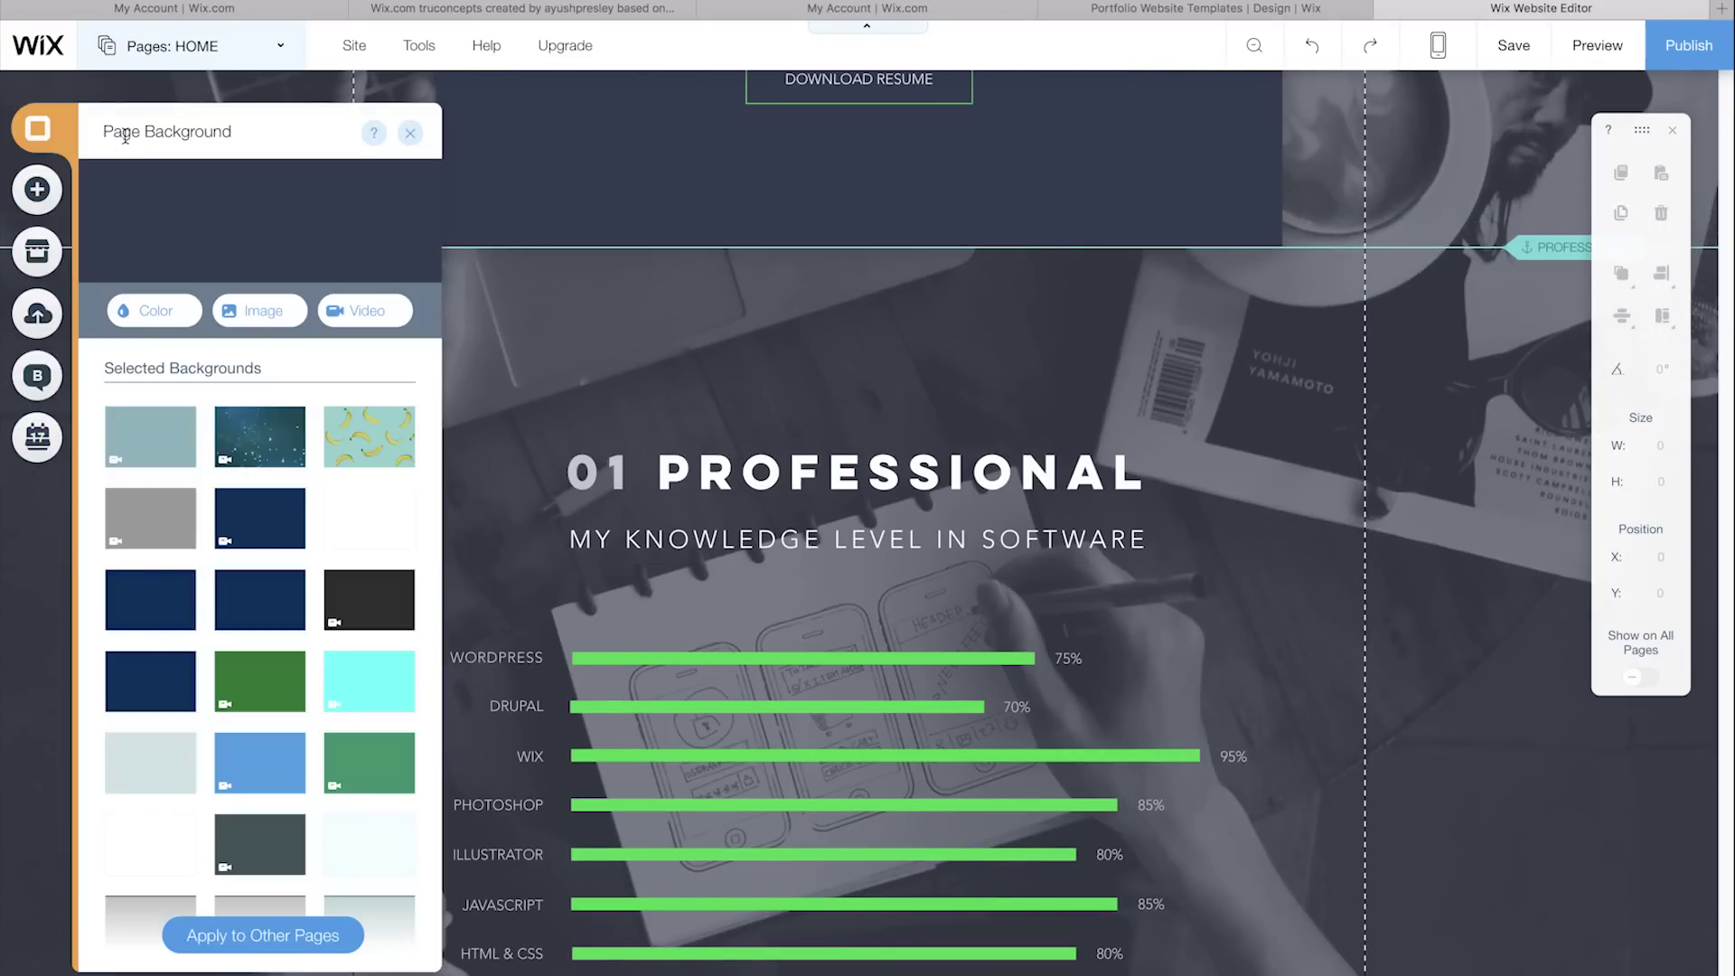
click(281, 428)
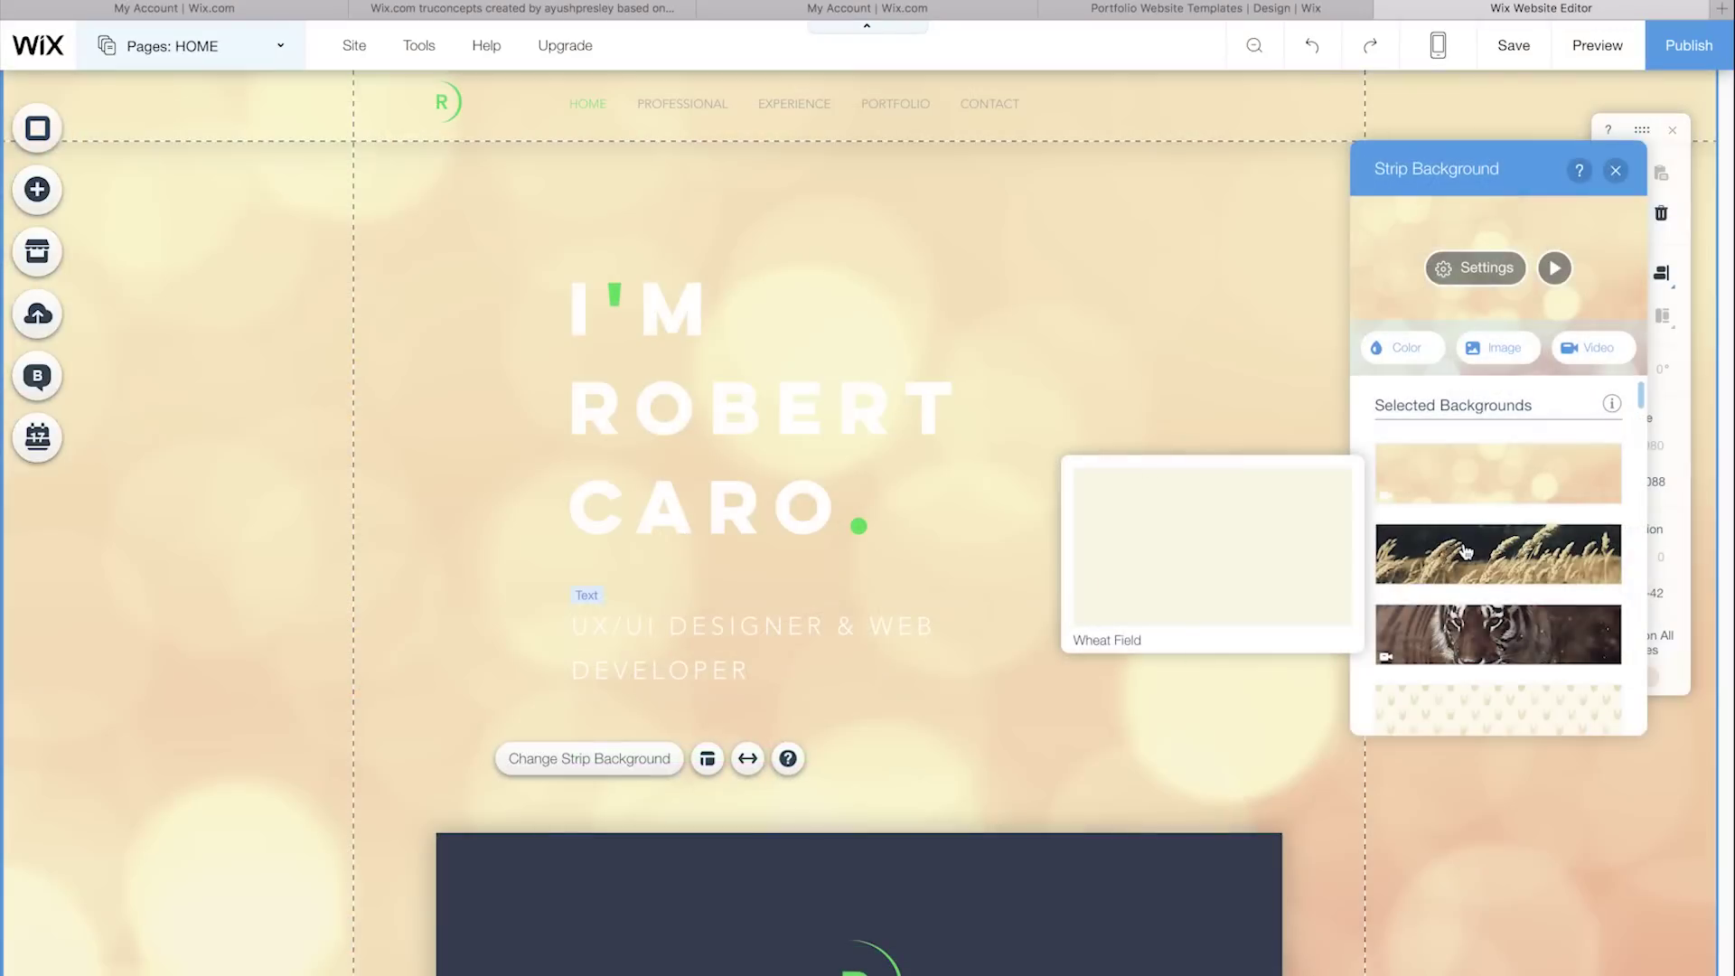
click(1466, 552)
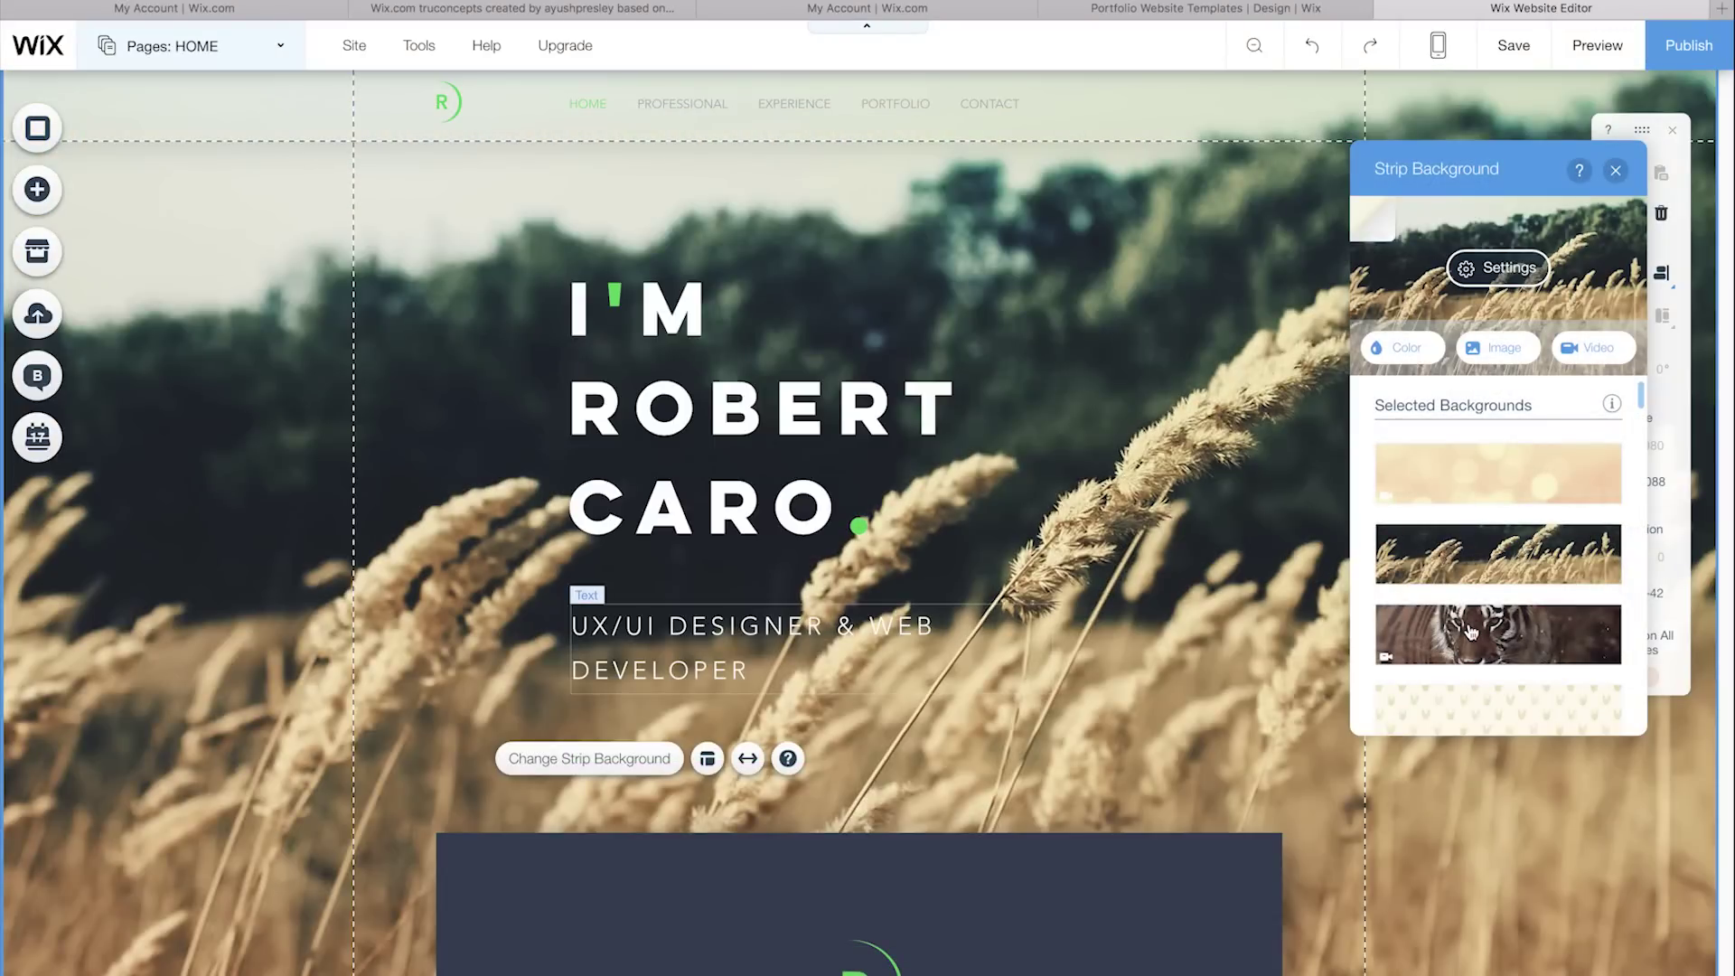
click(1472, 633)
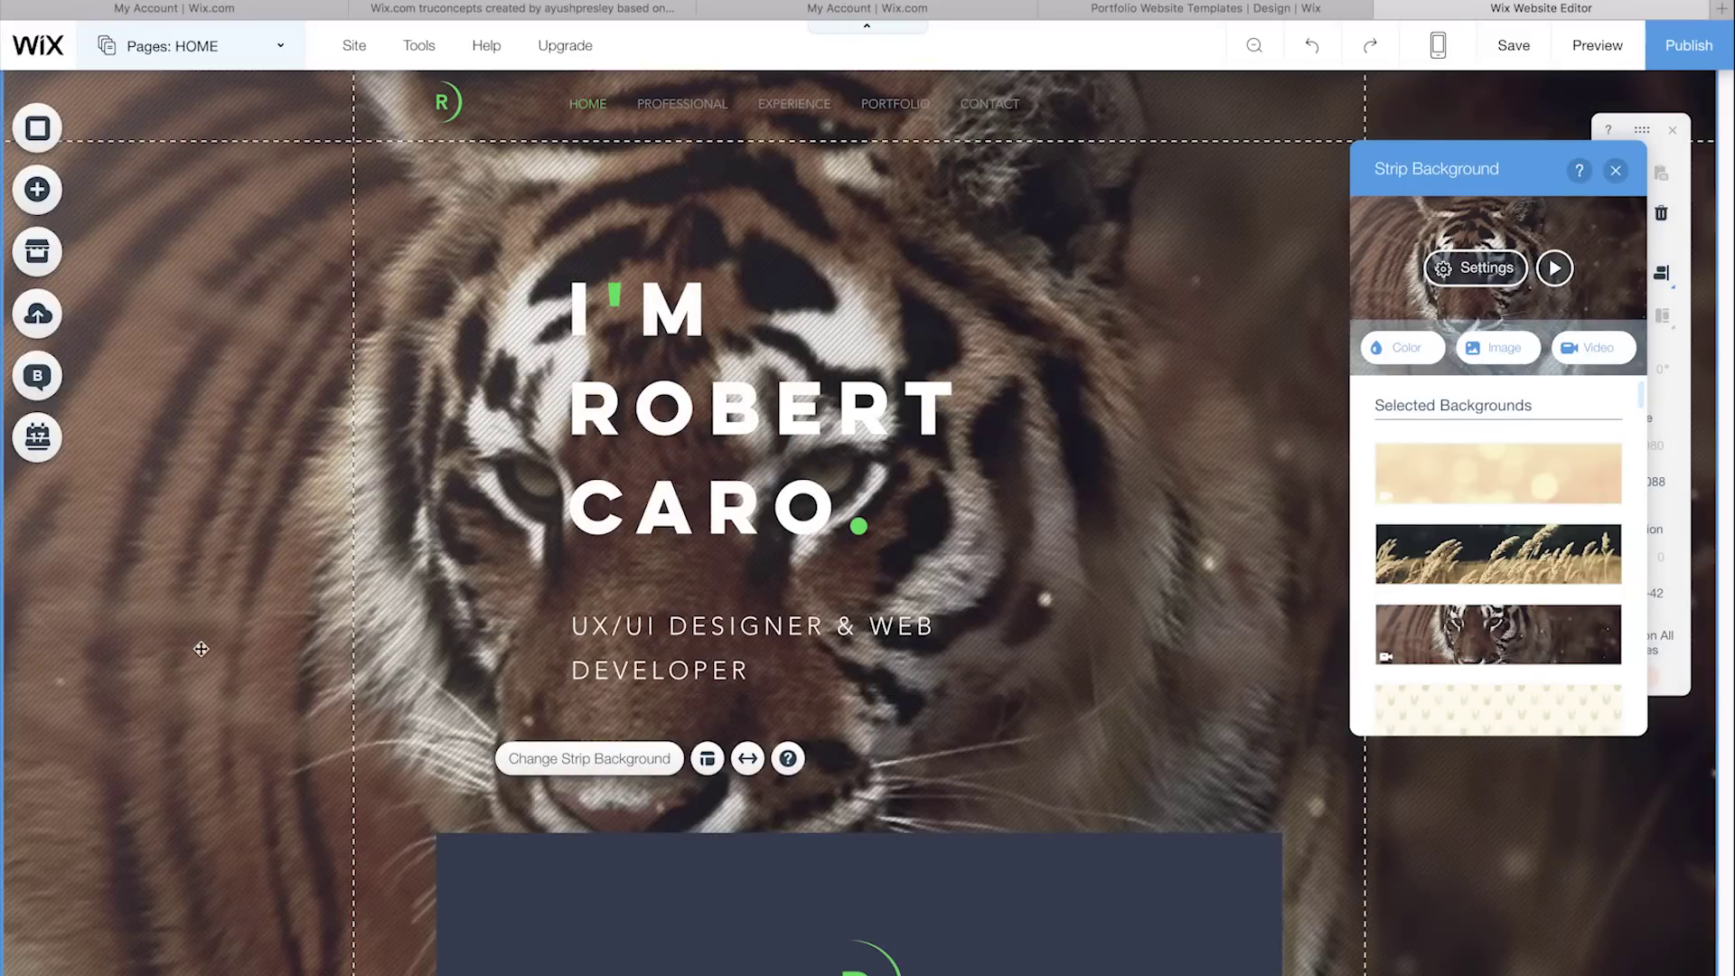
click(57, 136)
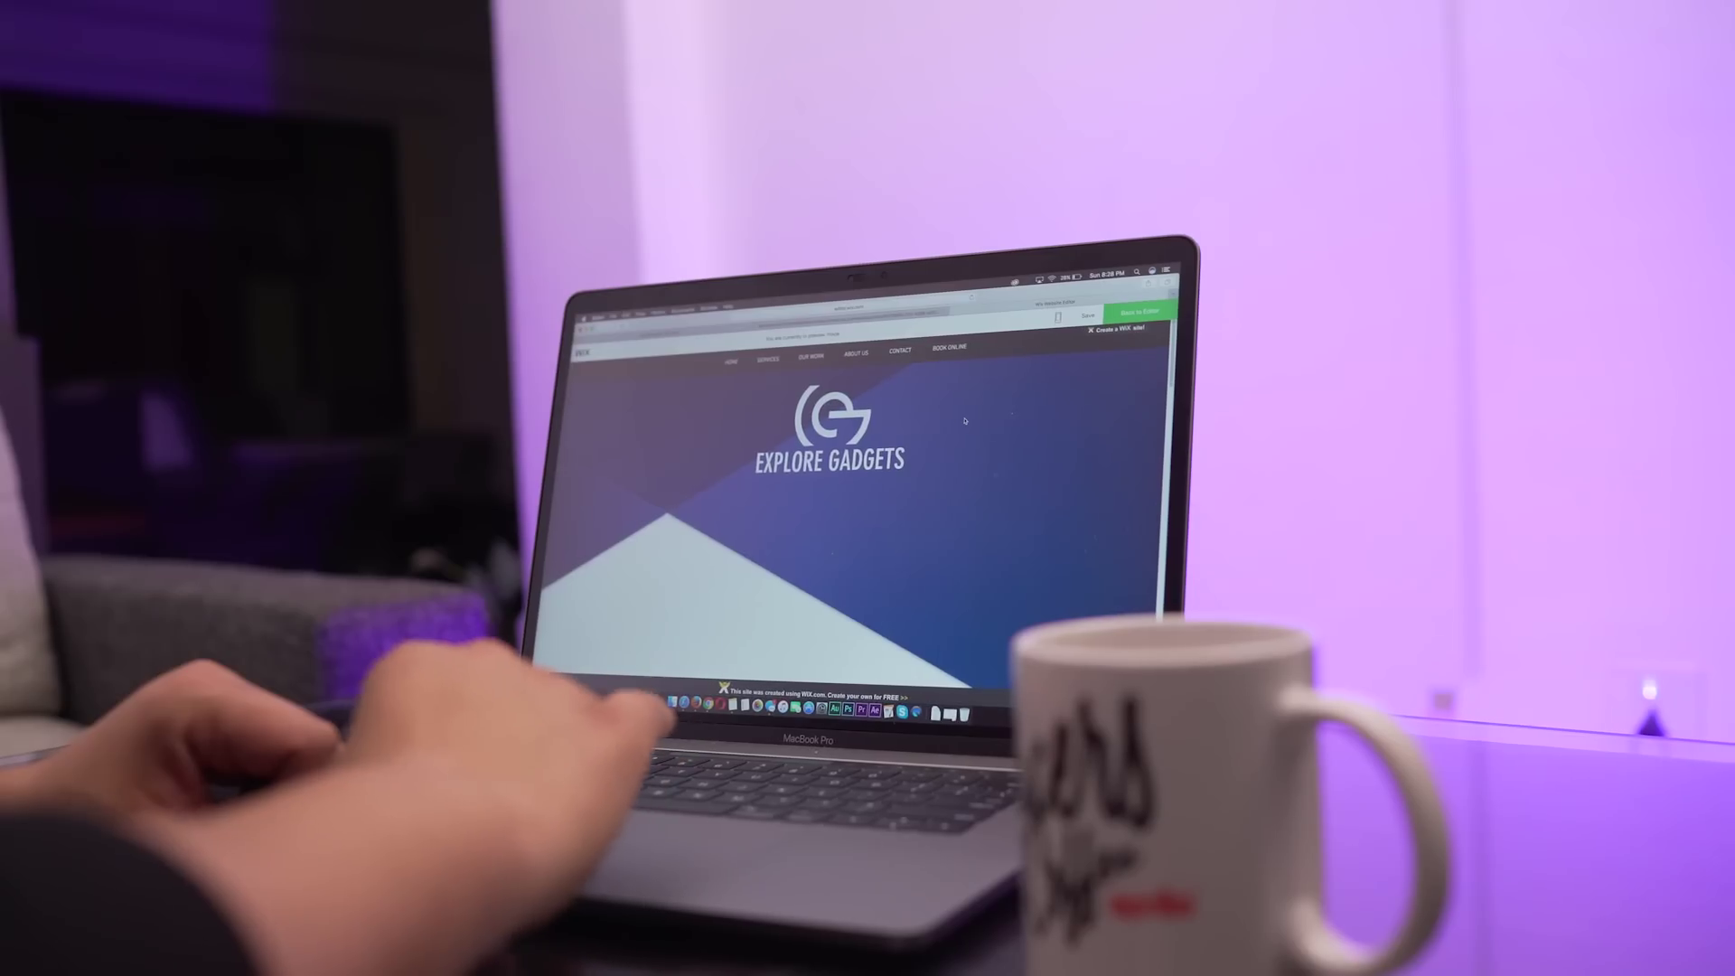
scroll(964, 420, down, 5)
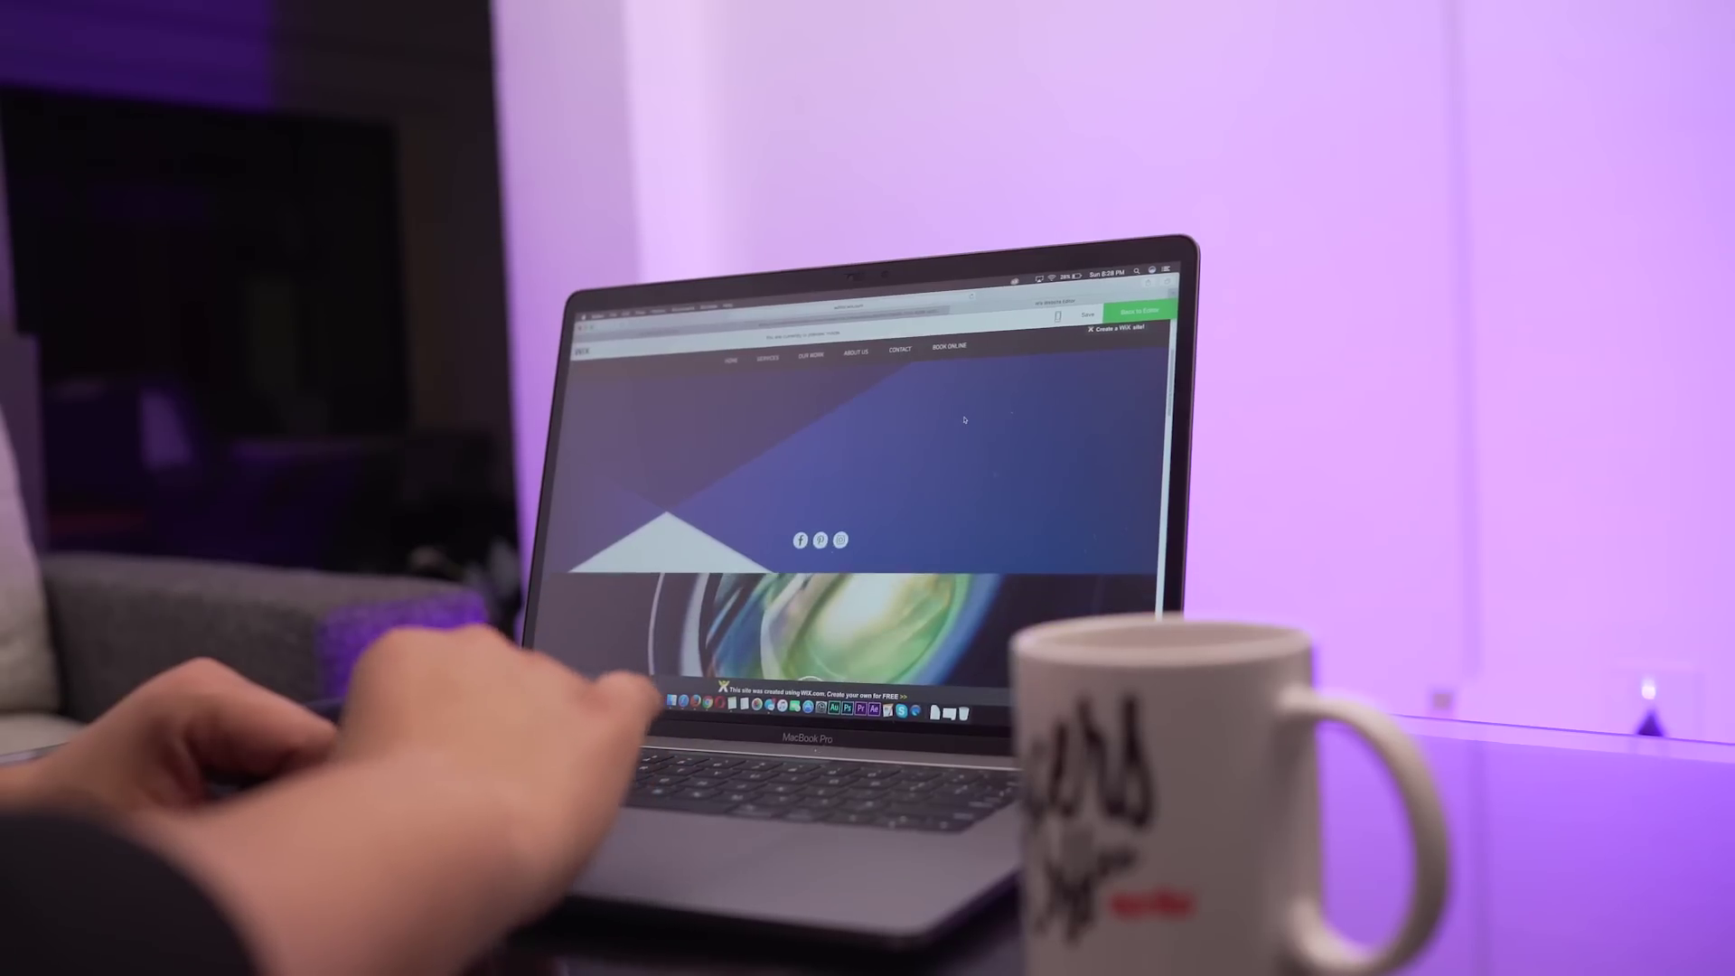
scroll(964, 421, down, 5)
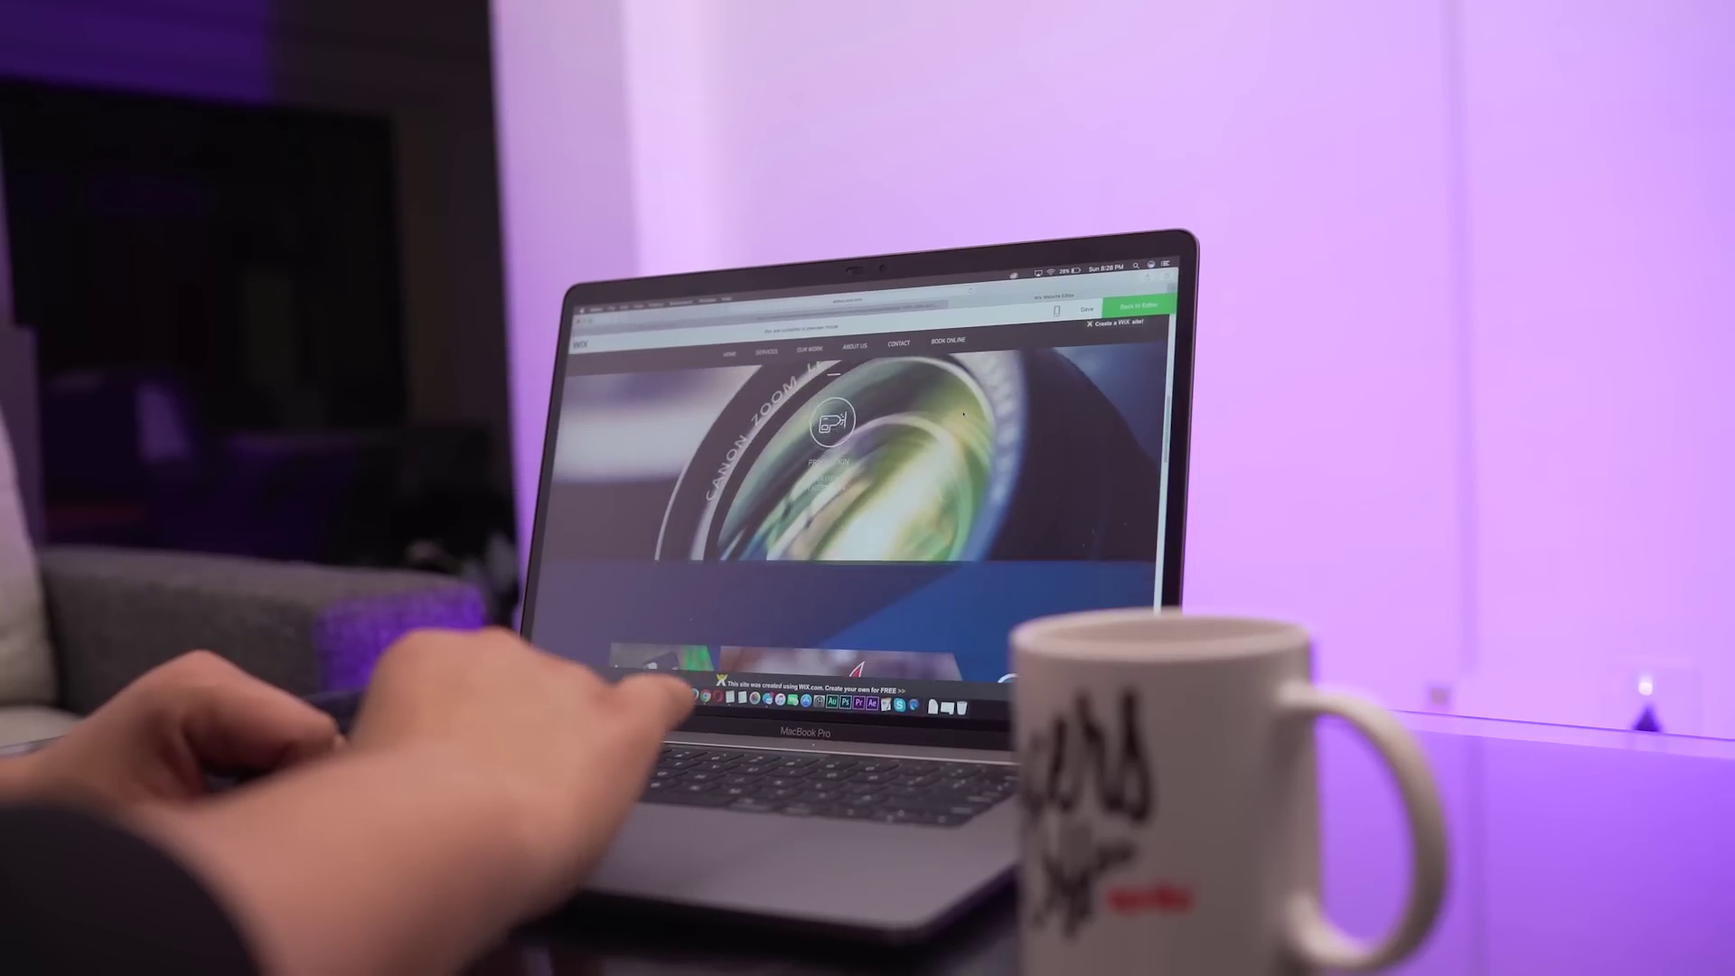
scroll(964, 413, down, 5)
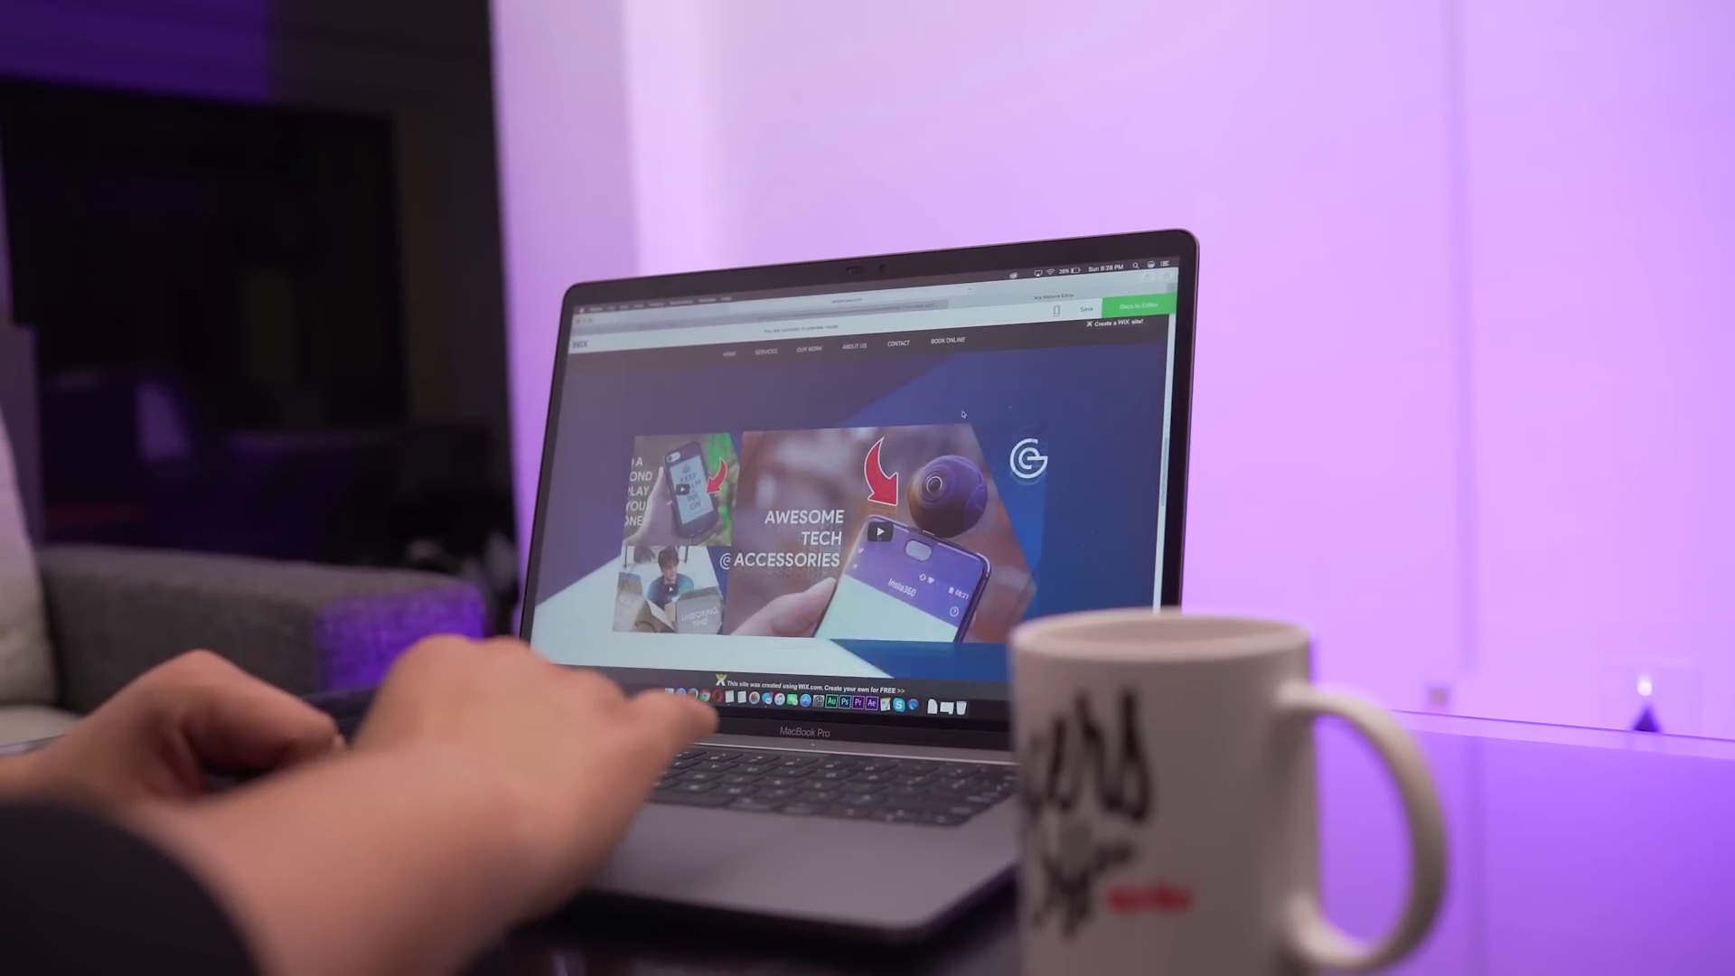
scroll(962, 413, down, 5)
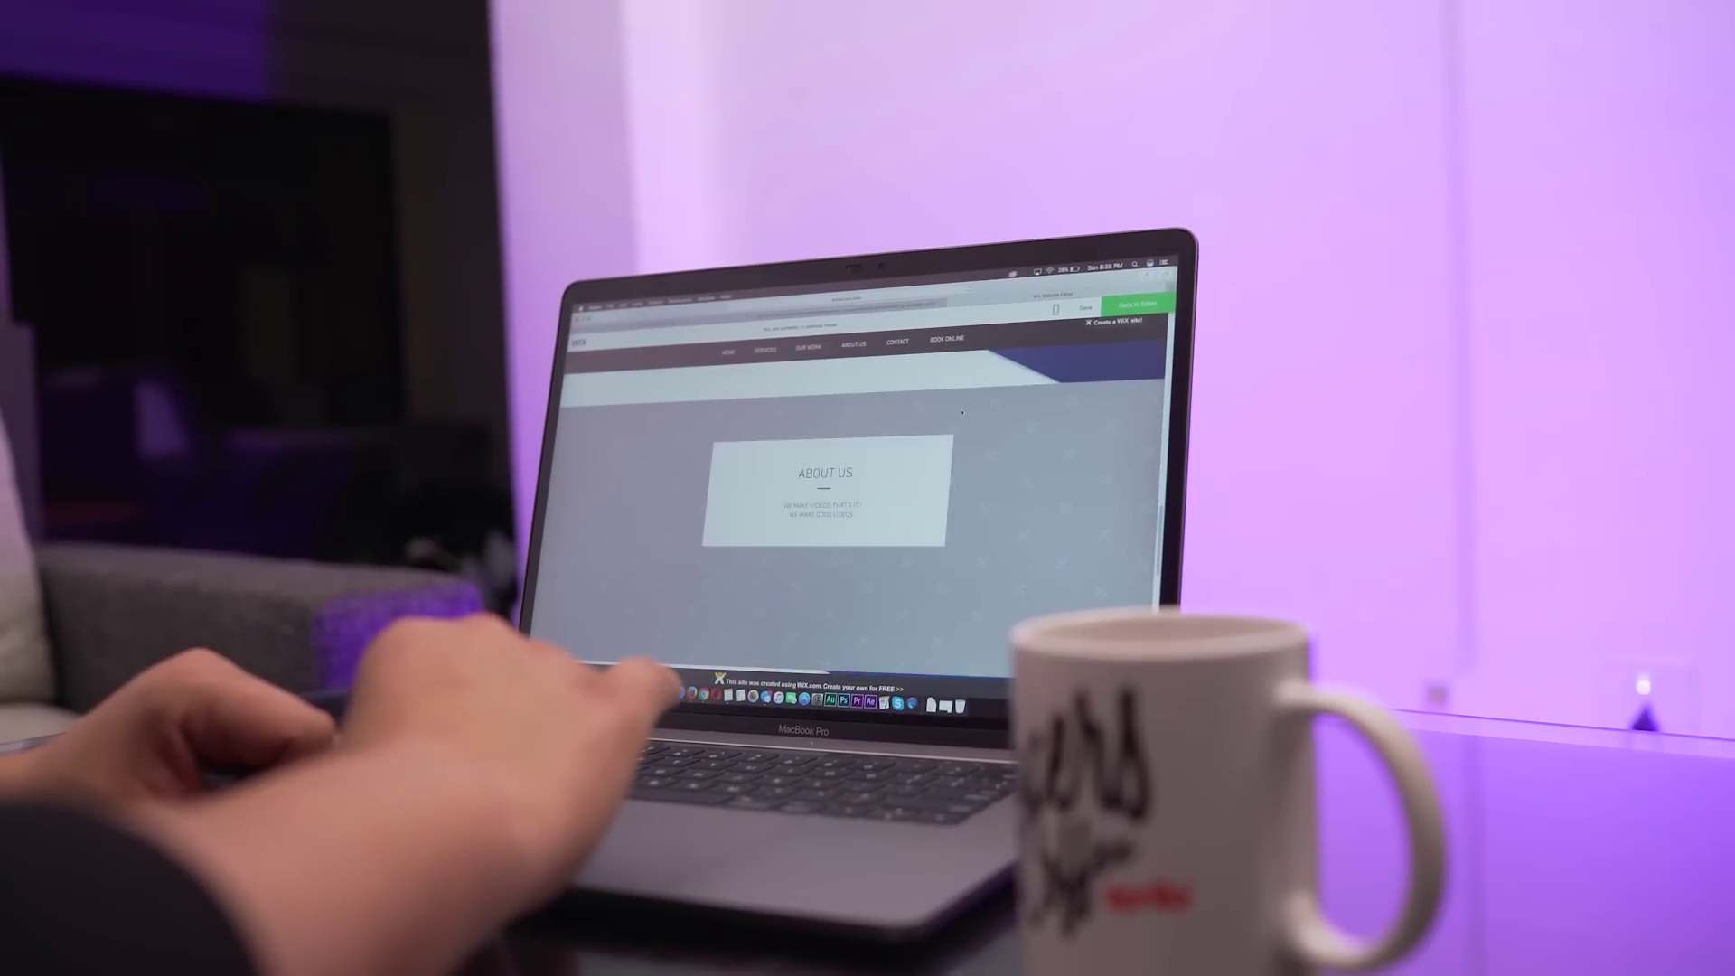
scroll(961, 413, down, 5)
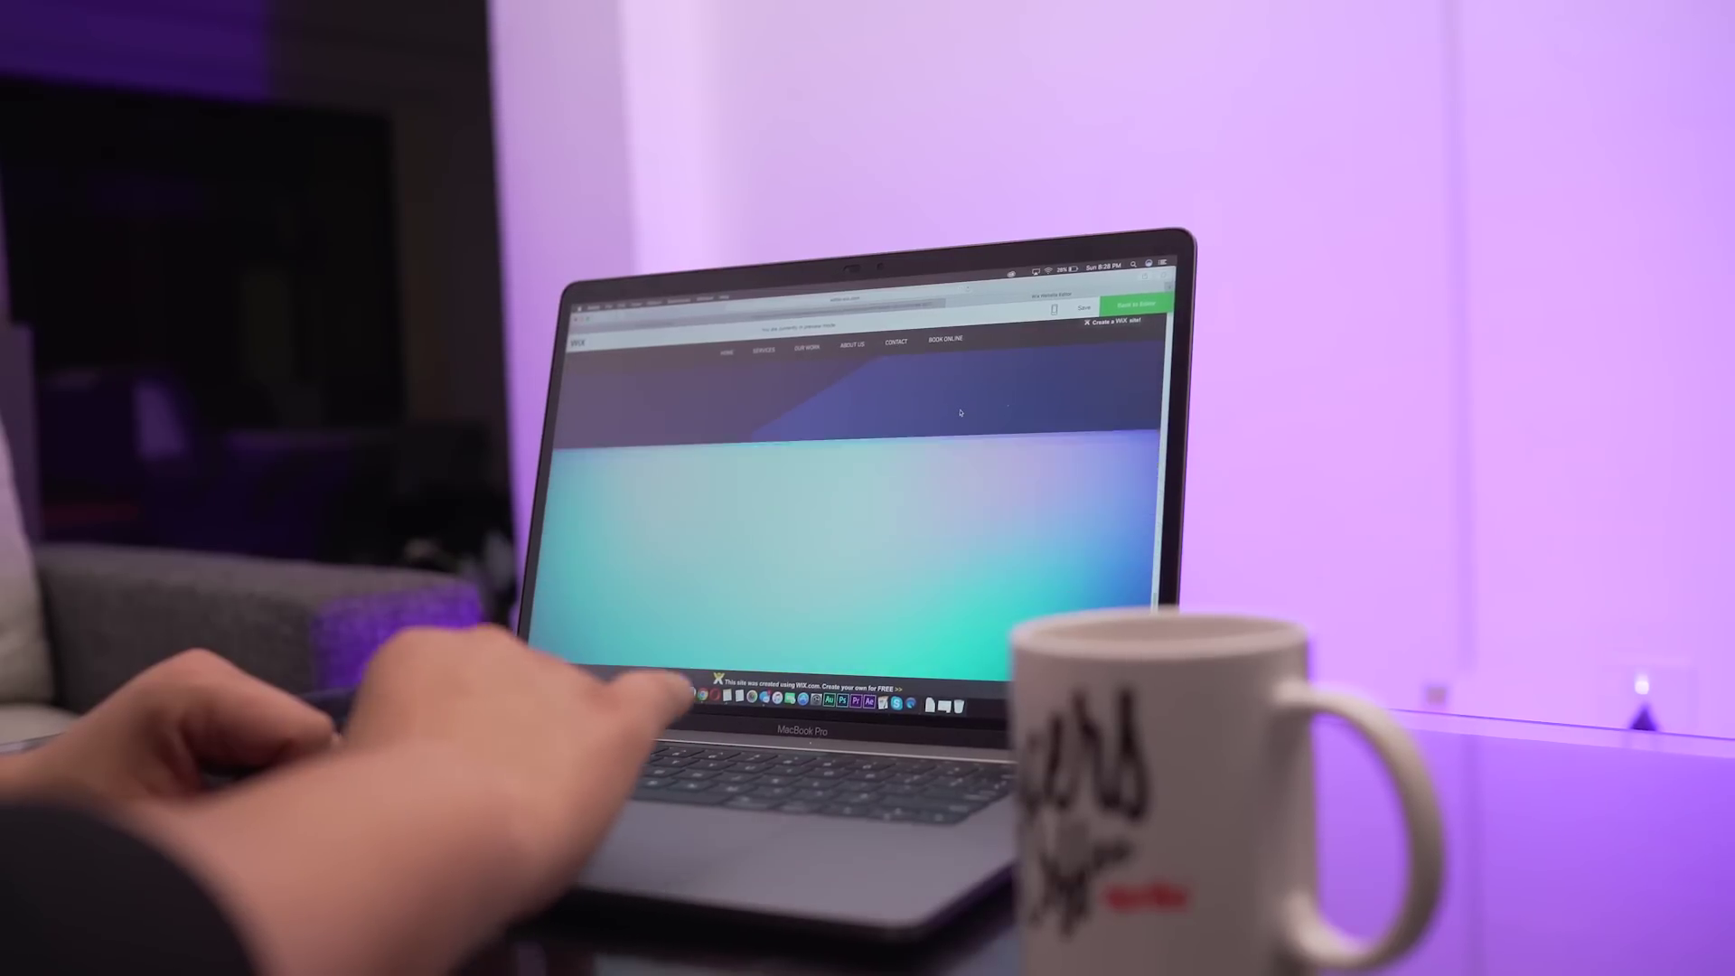